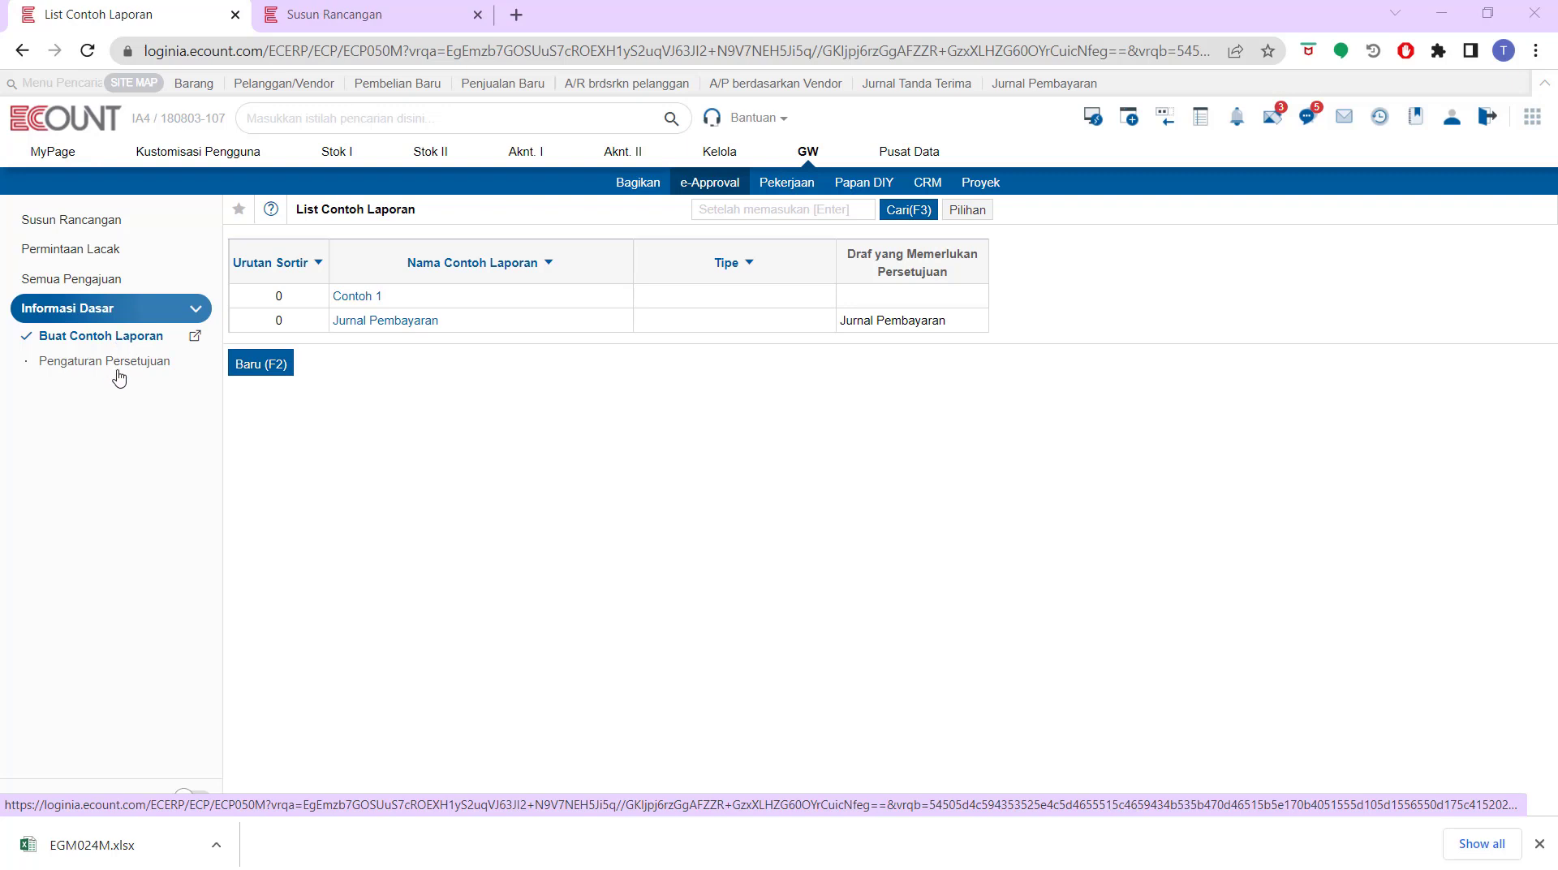
Create a new report template named test and save it
click(239, 369)
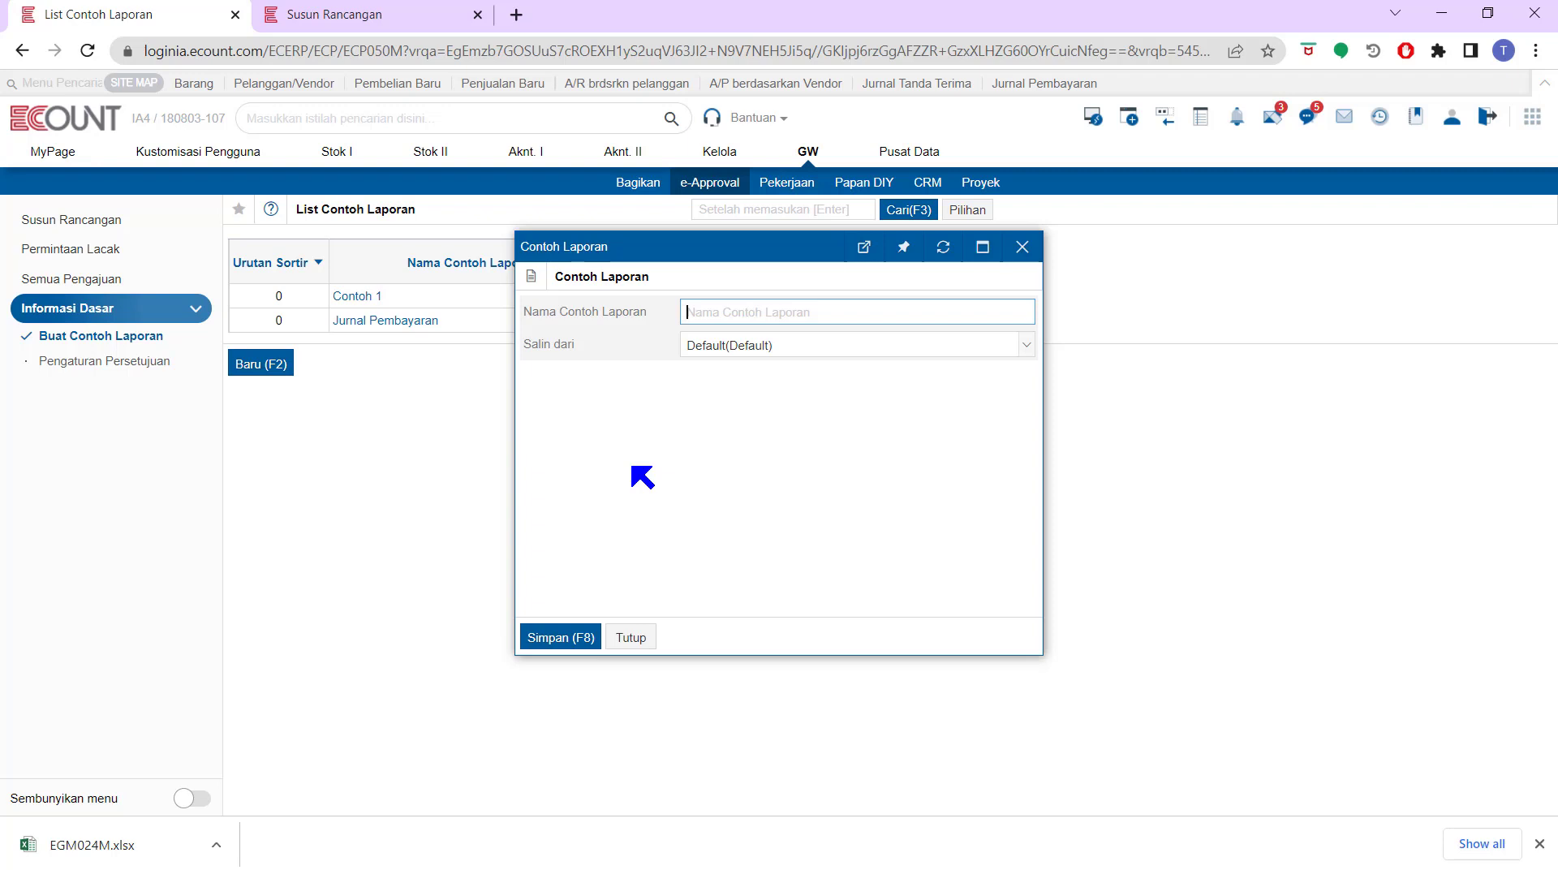
click(418, 12)
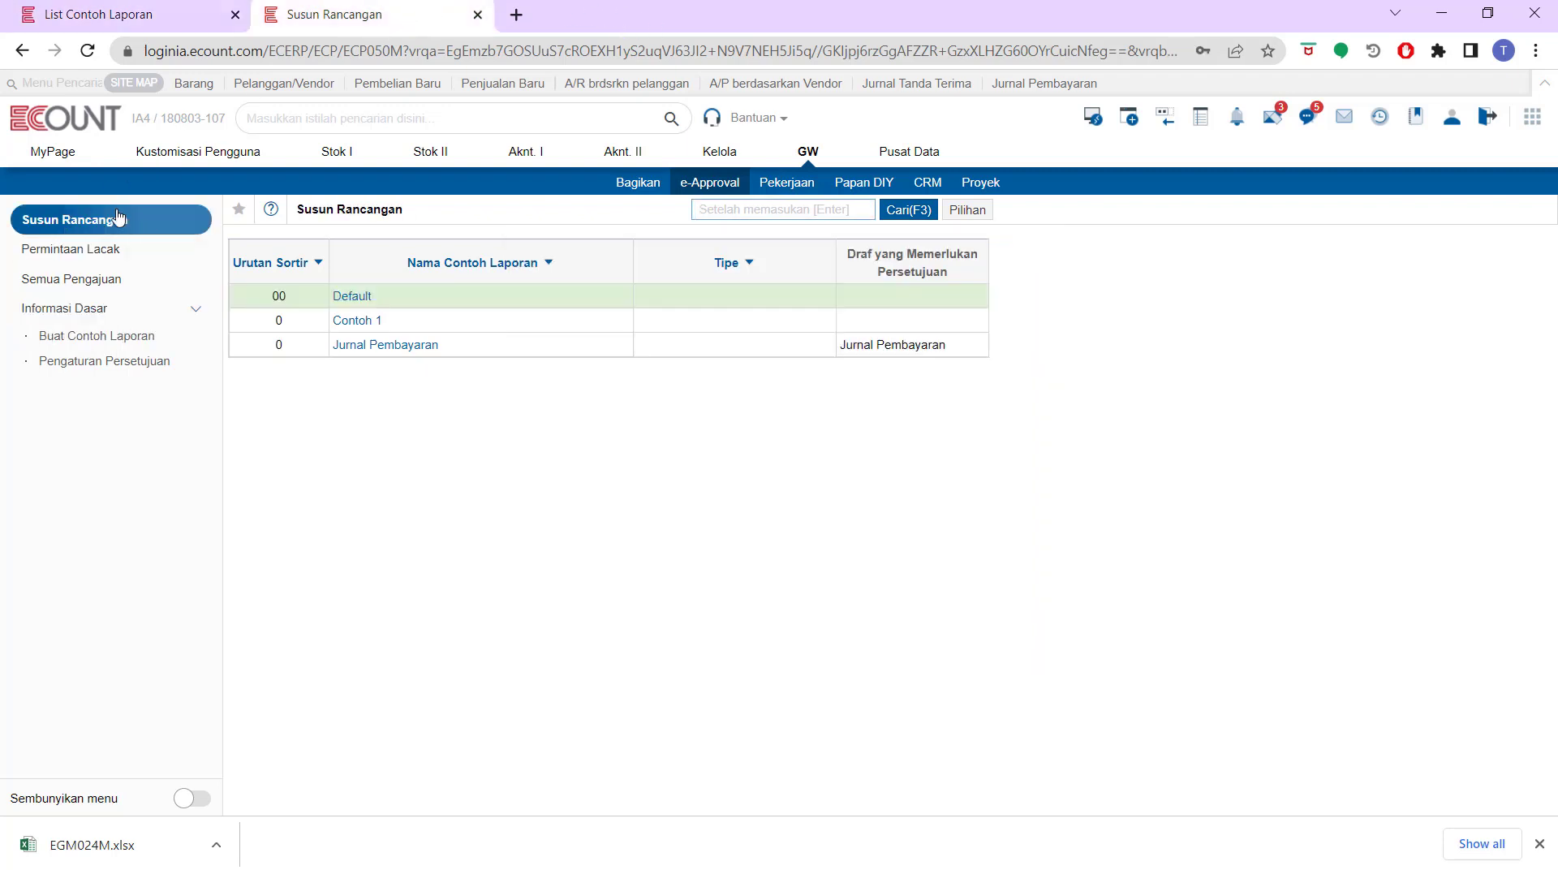
click(164, 8)
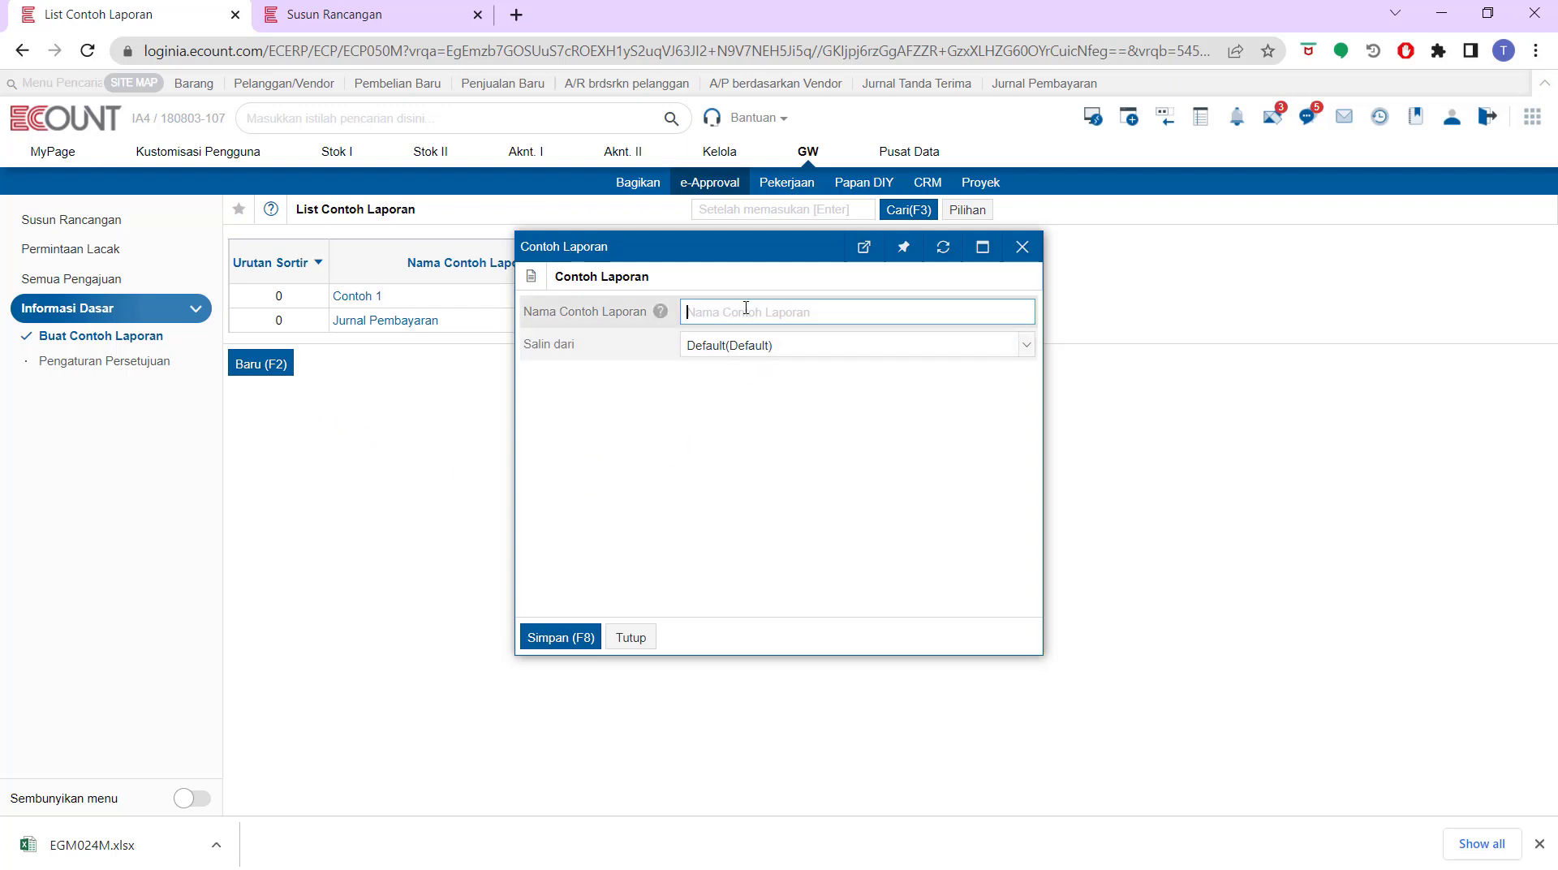
text(test)
click(578, 645)
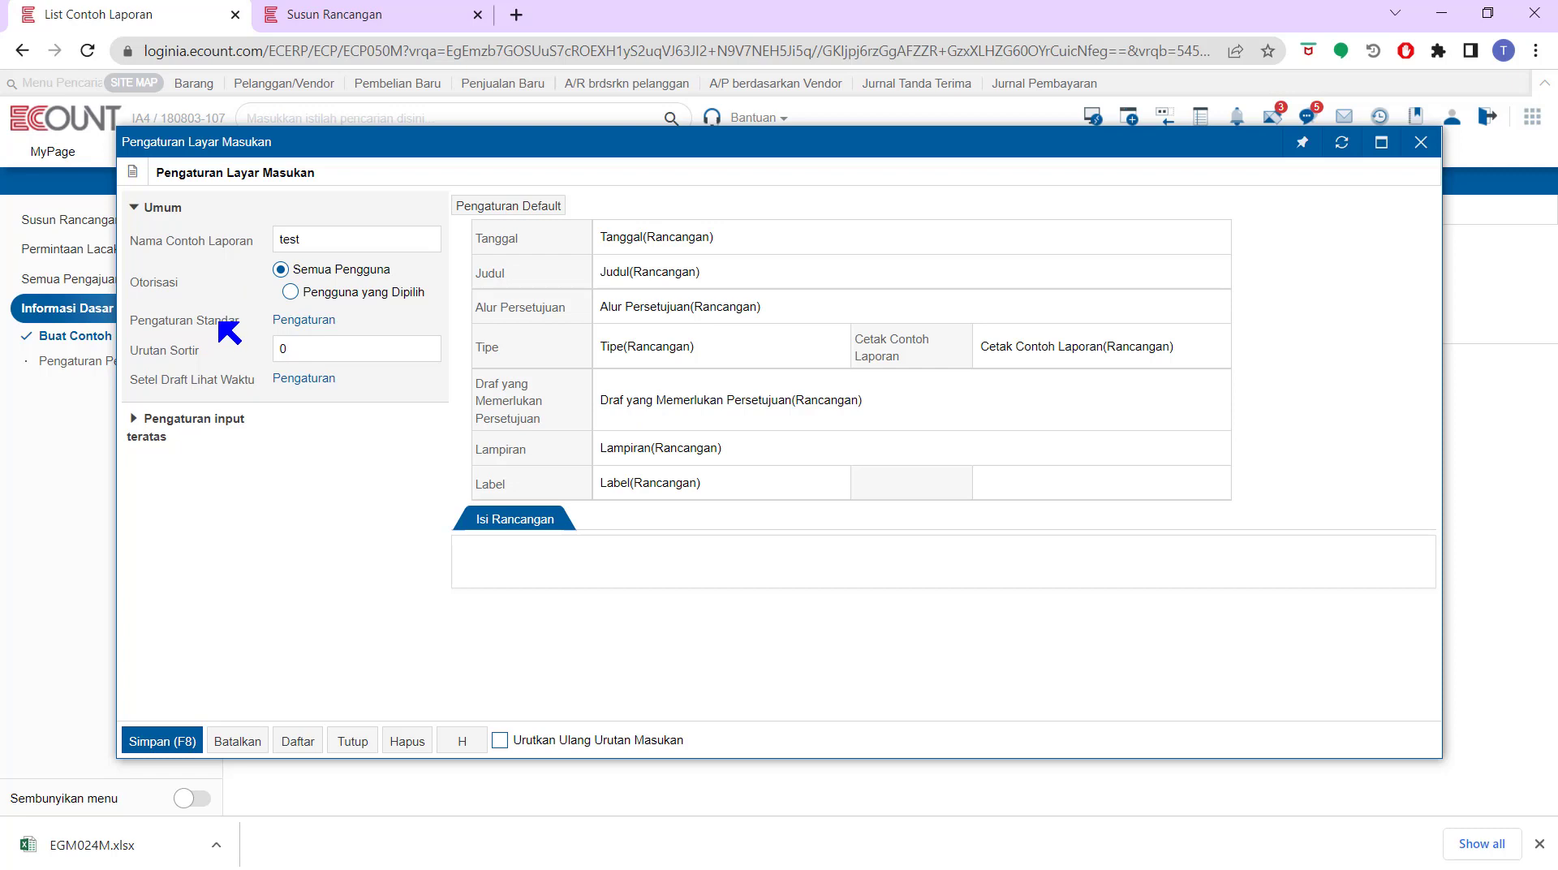
Review the template's standard default settings, including the default priority of the print template field
click(321, 325)
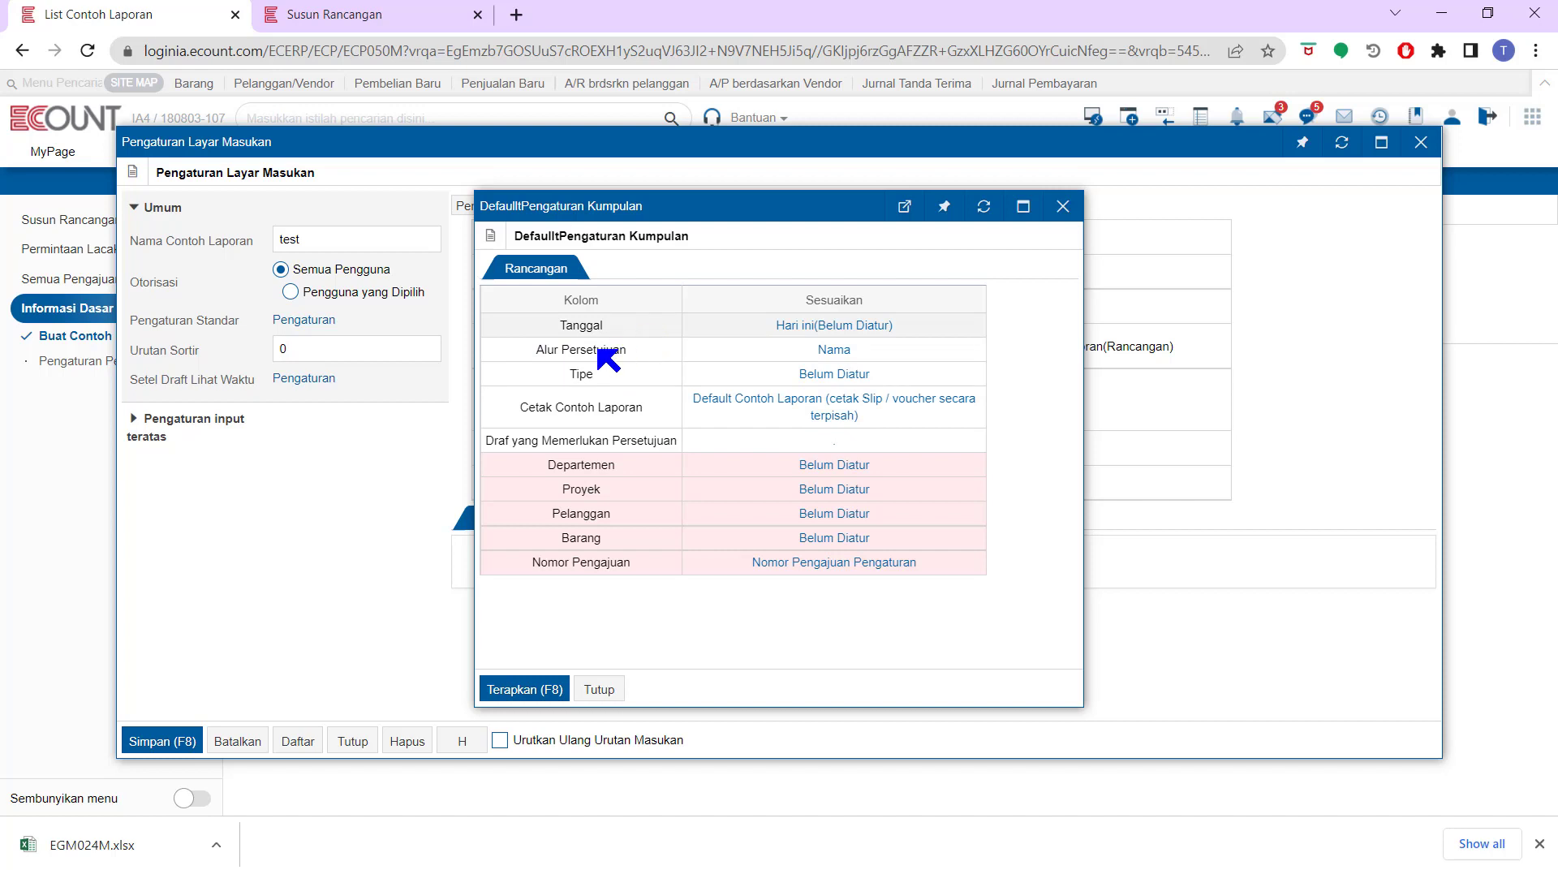
drag(645, 408, 521, 399)
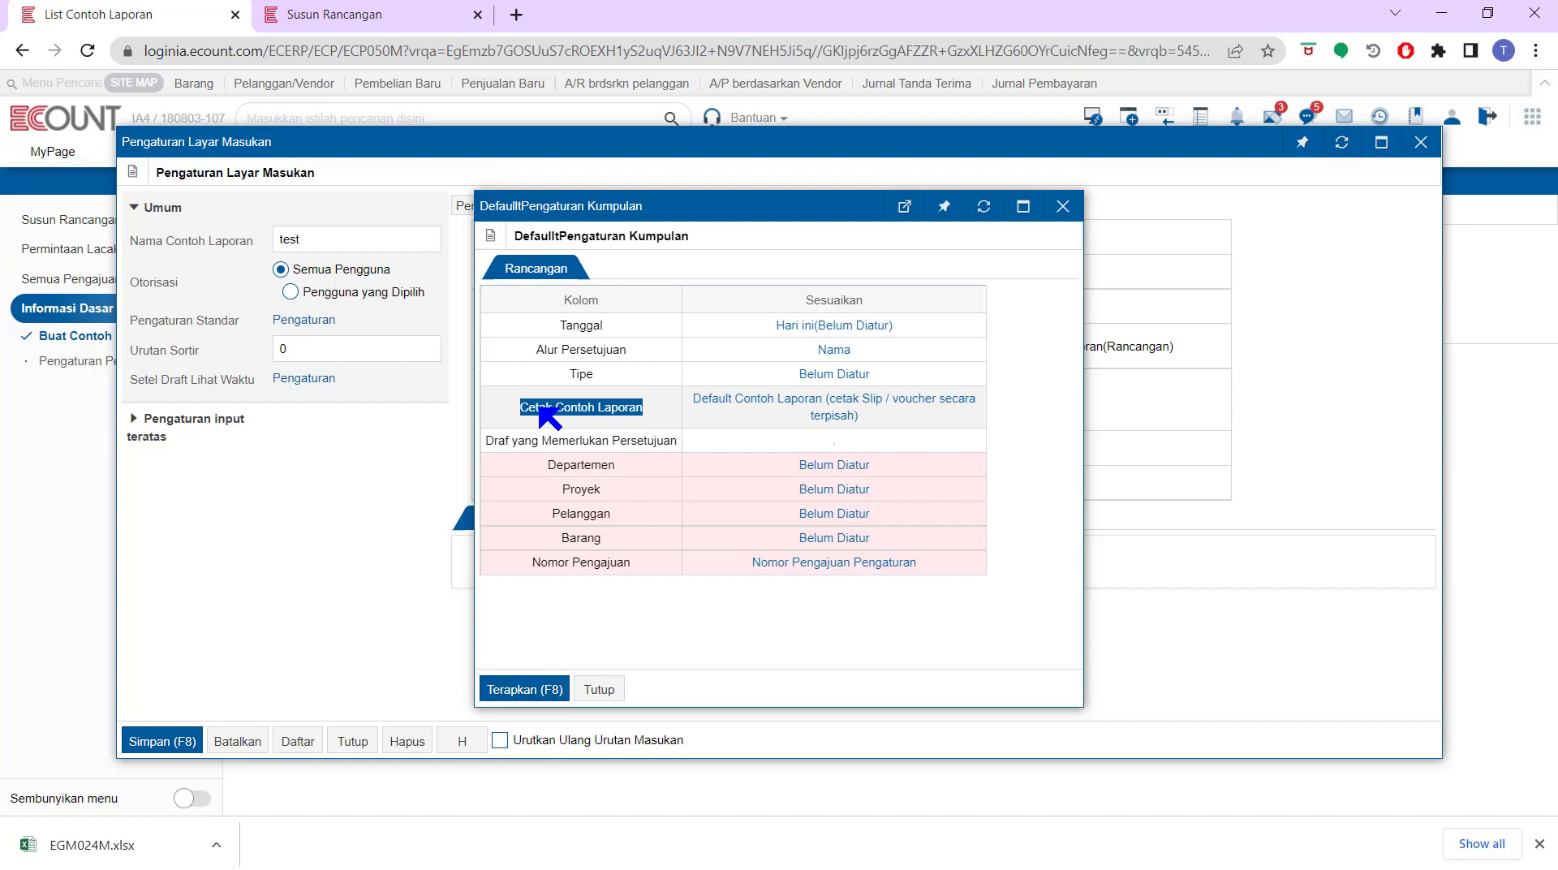
click(762, 405)
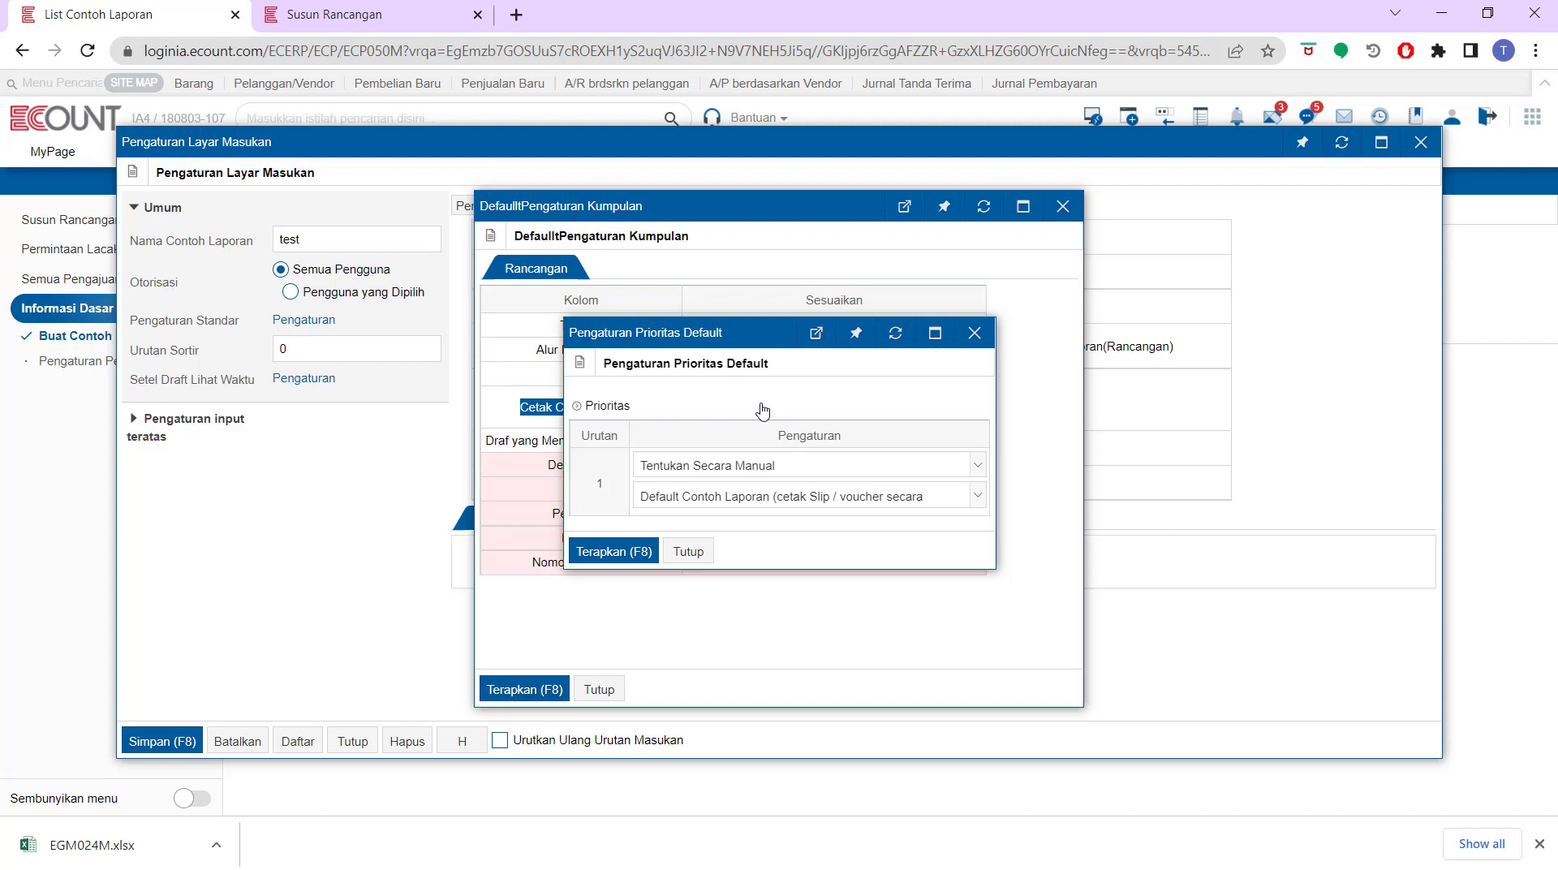
click(737, 501)
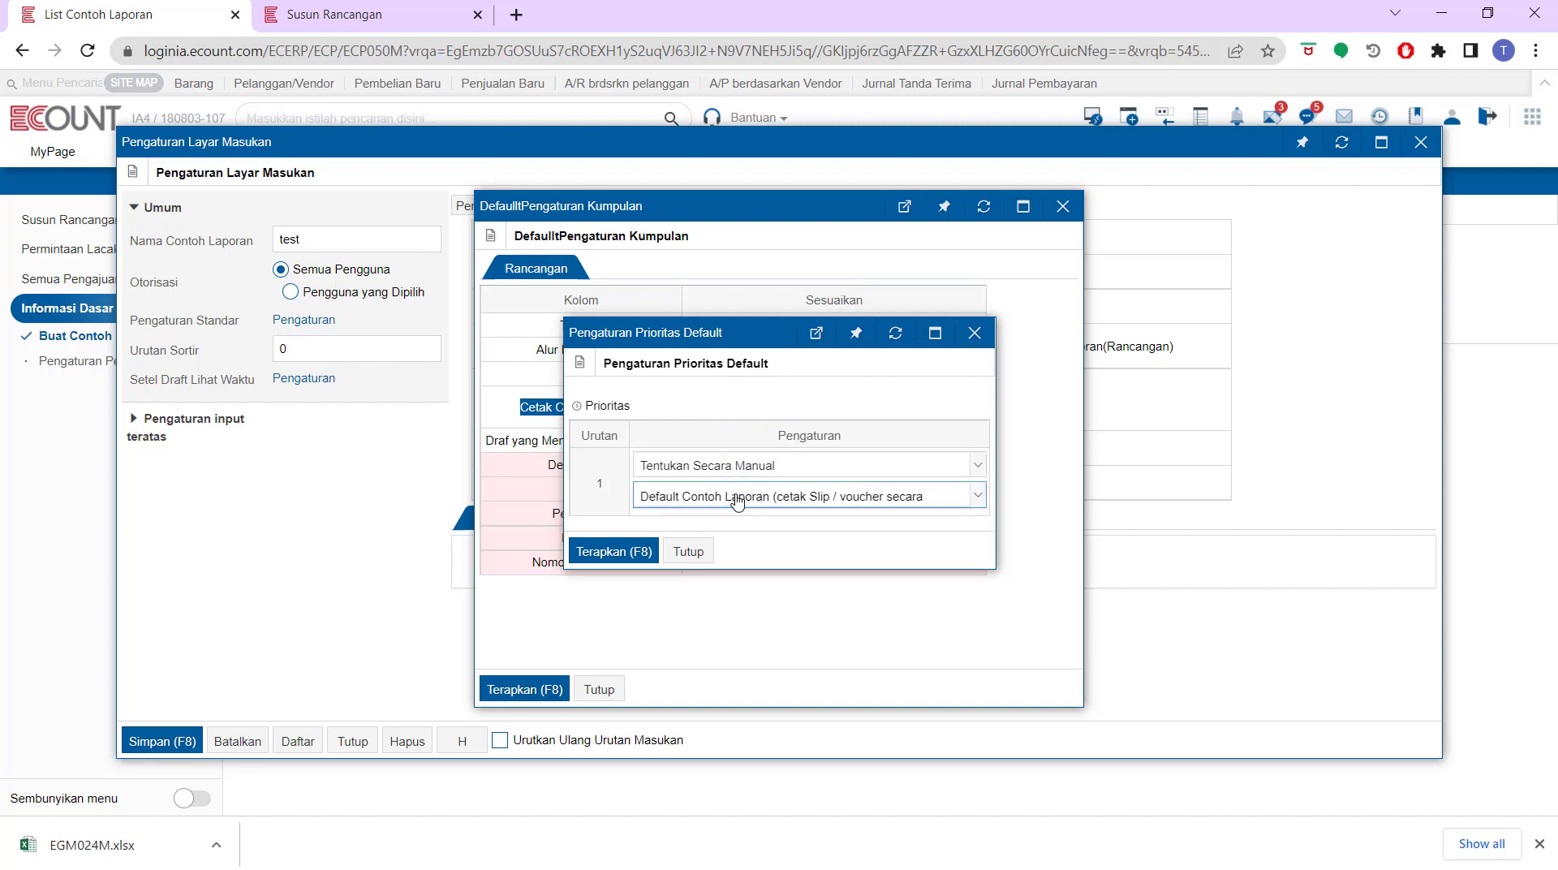
click(738, 497)
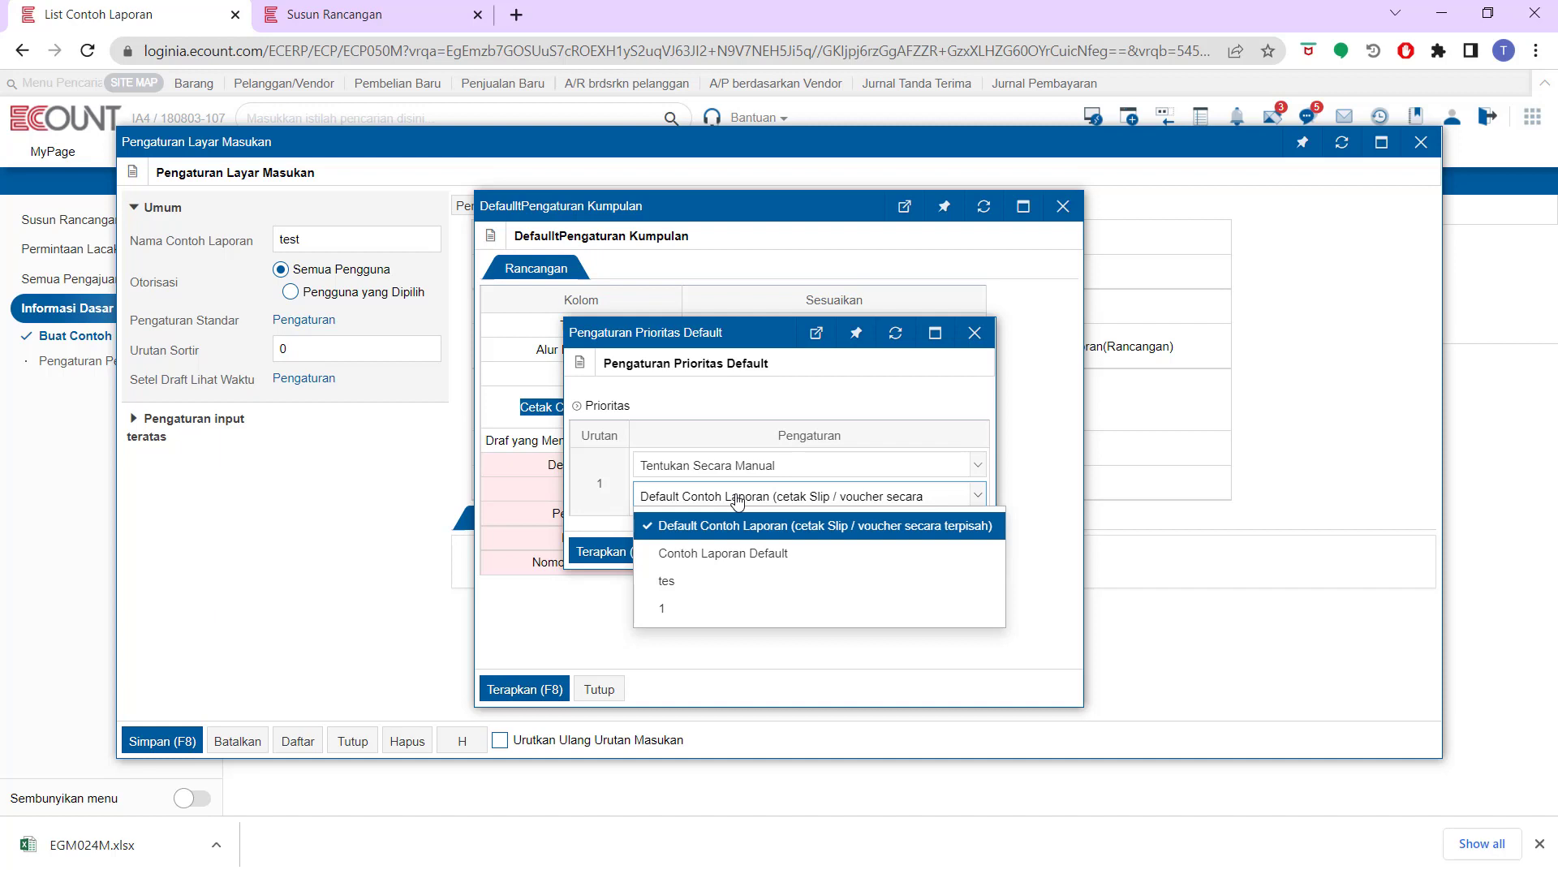
click(738, 498)
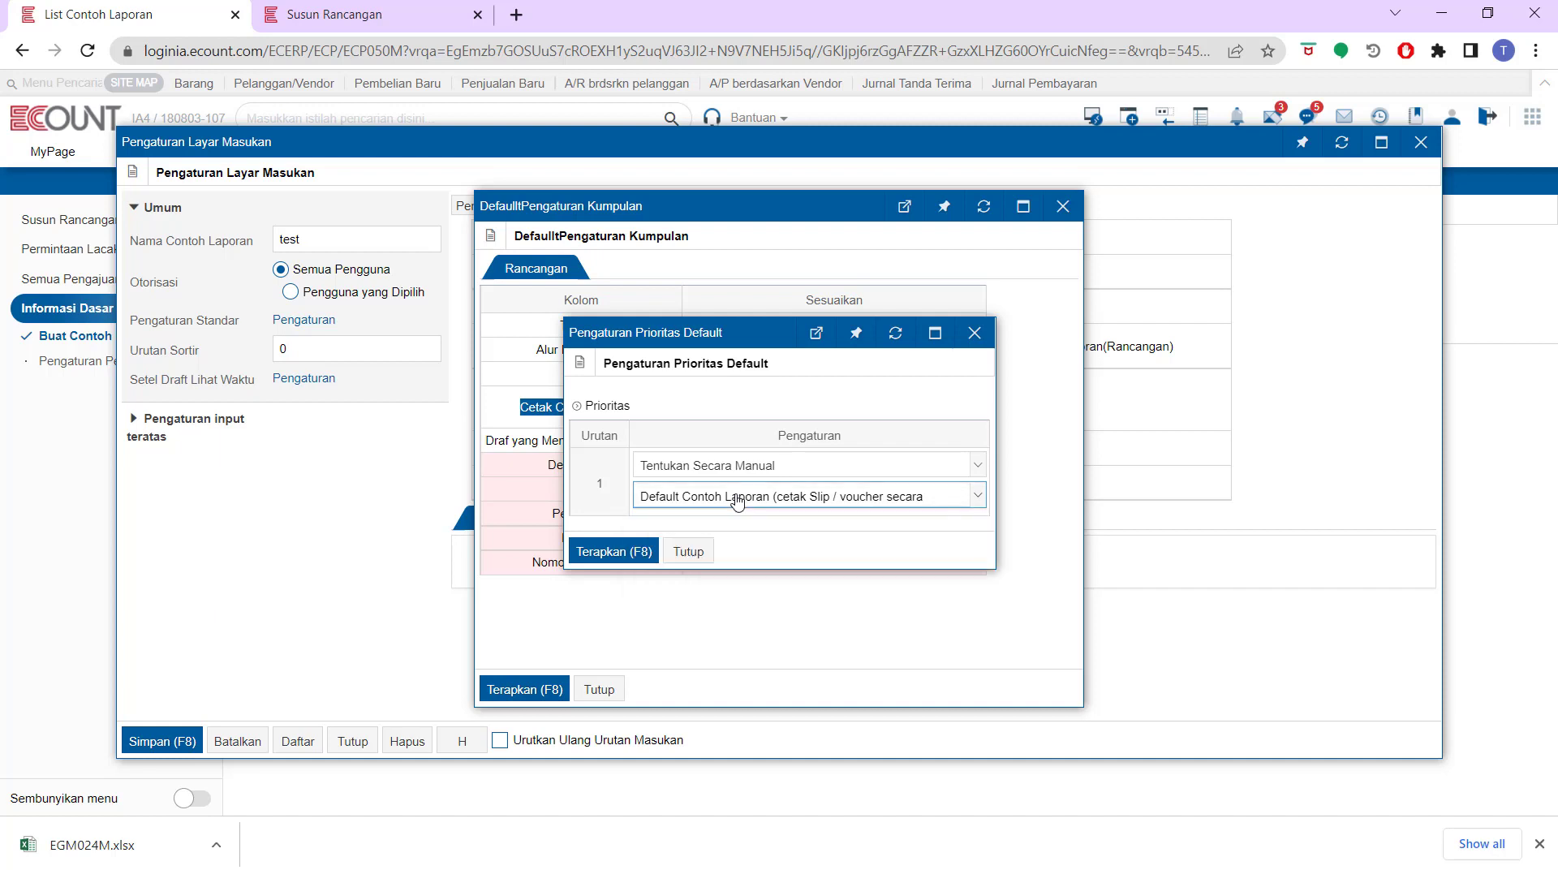
click(690, 551)
click(599, 689)
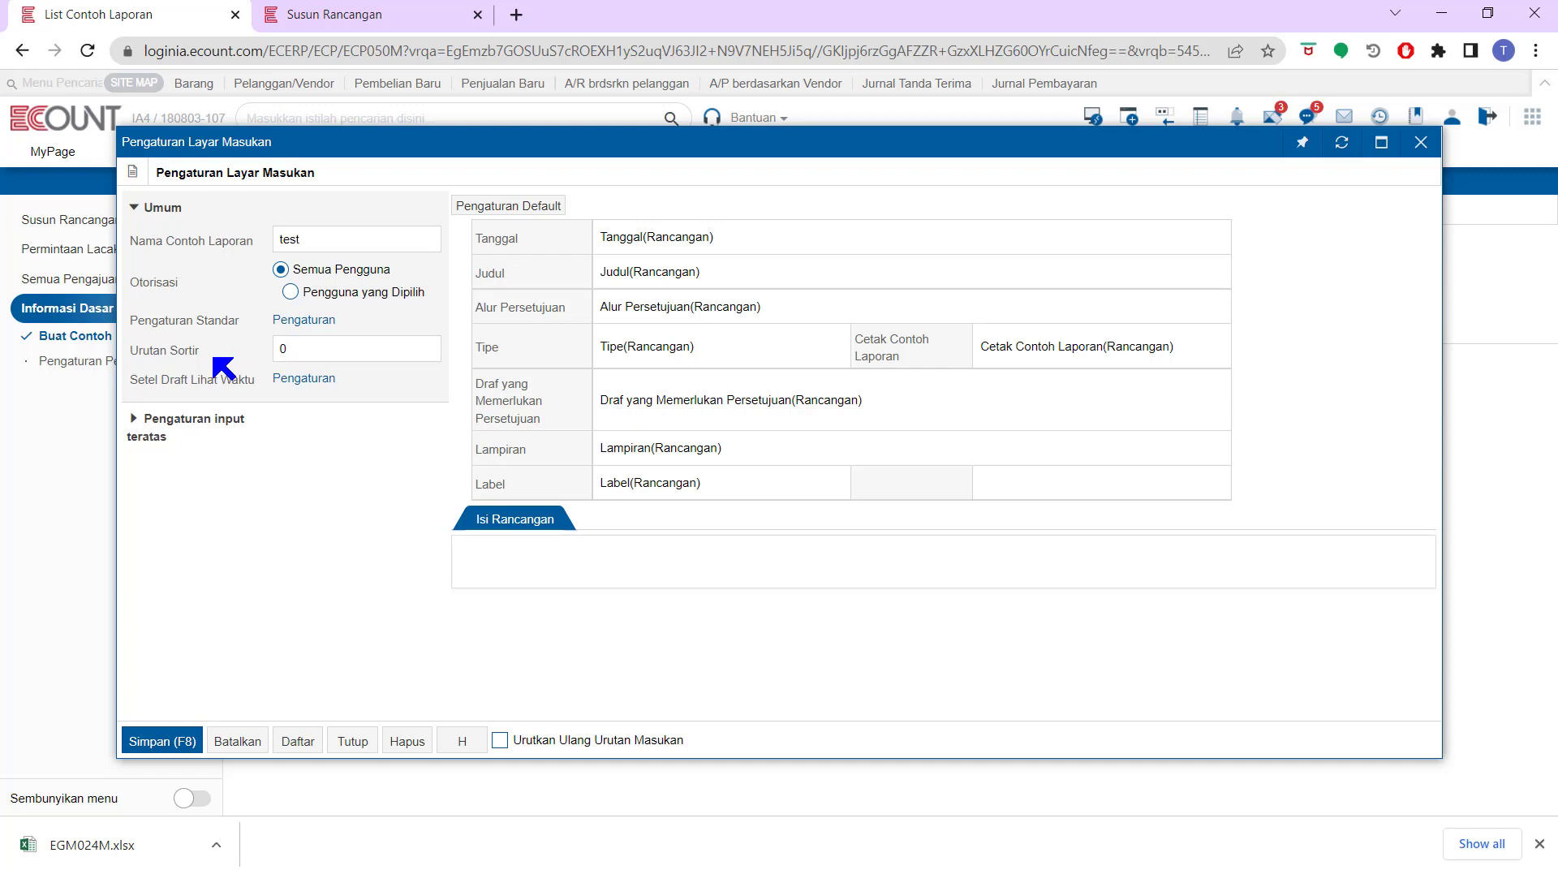
Set the template's sort order to 1
click(322, 349)
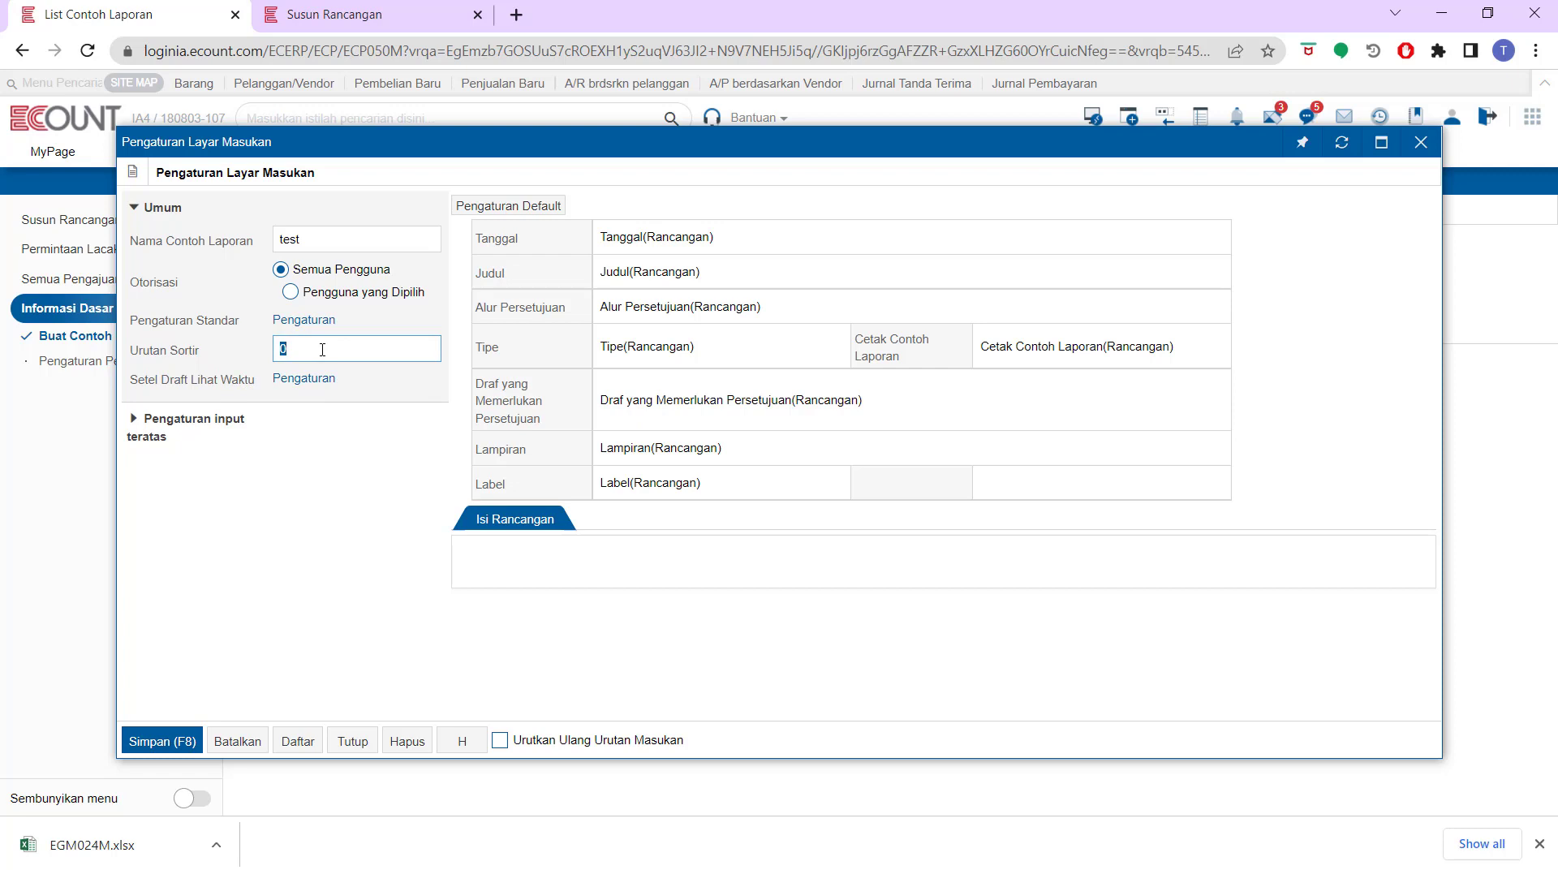
text(1)
drag(457, 142, 721, 149)
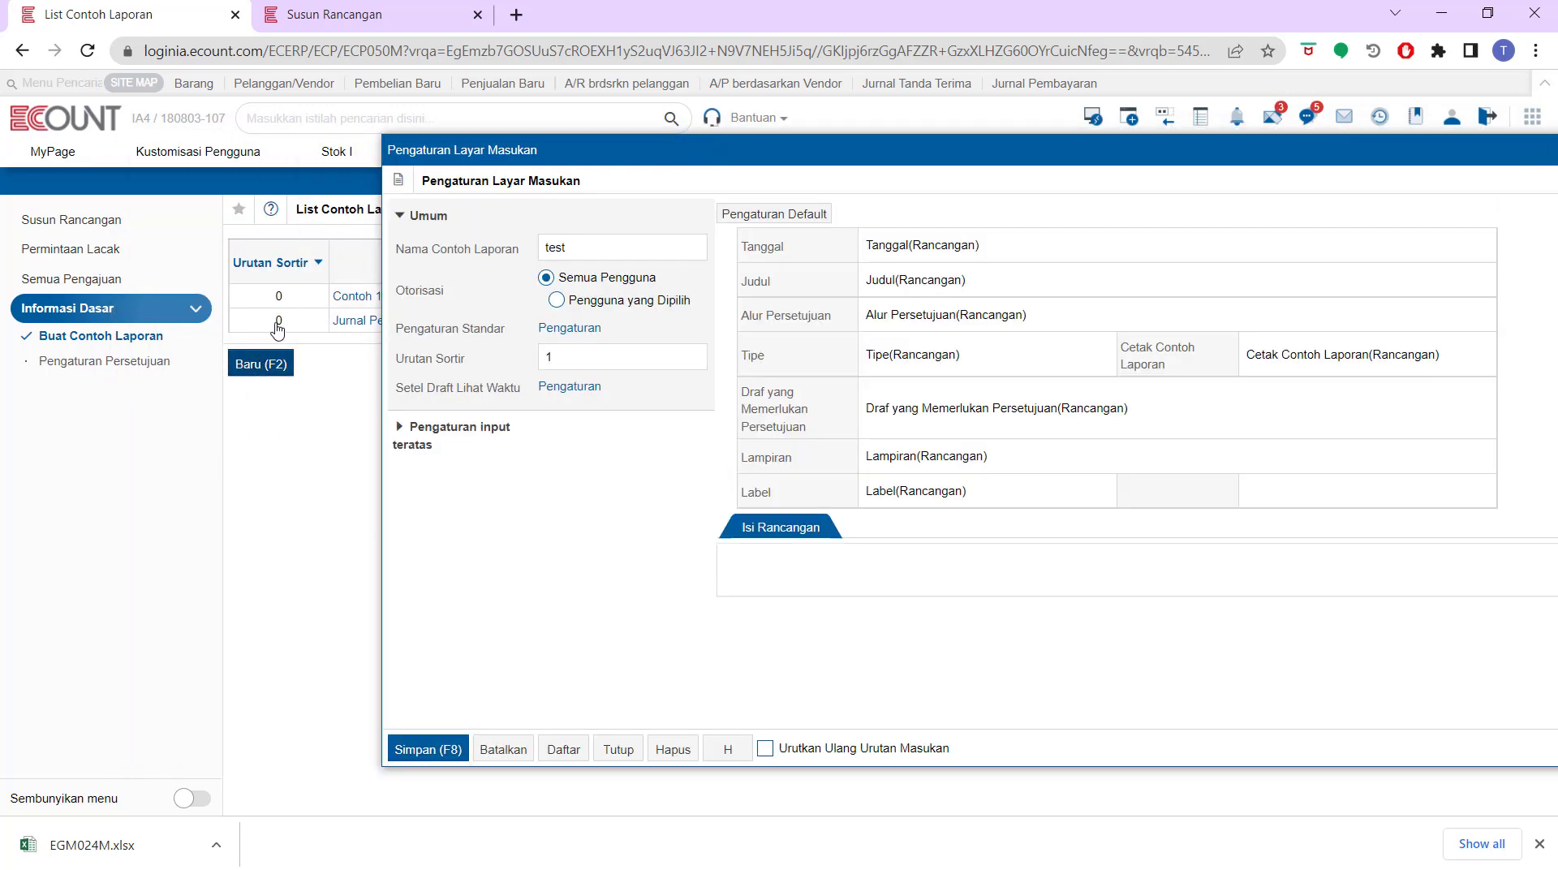
drag(534, 162, 406, 156)
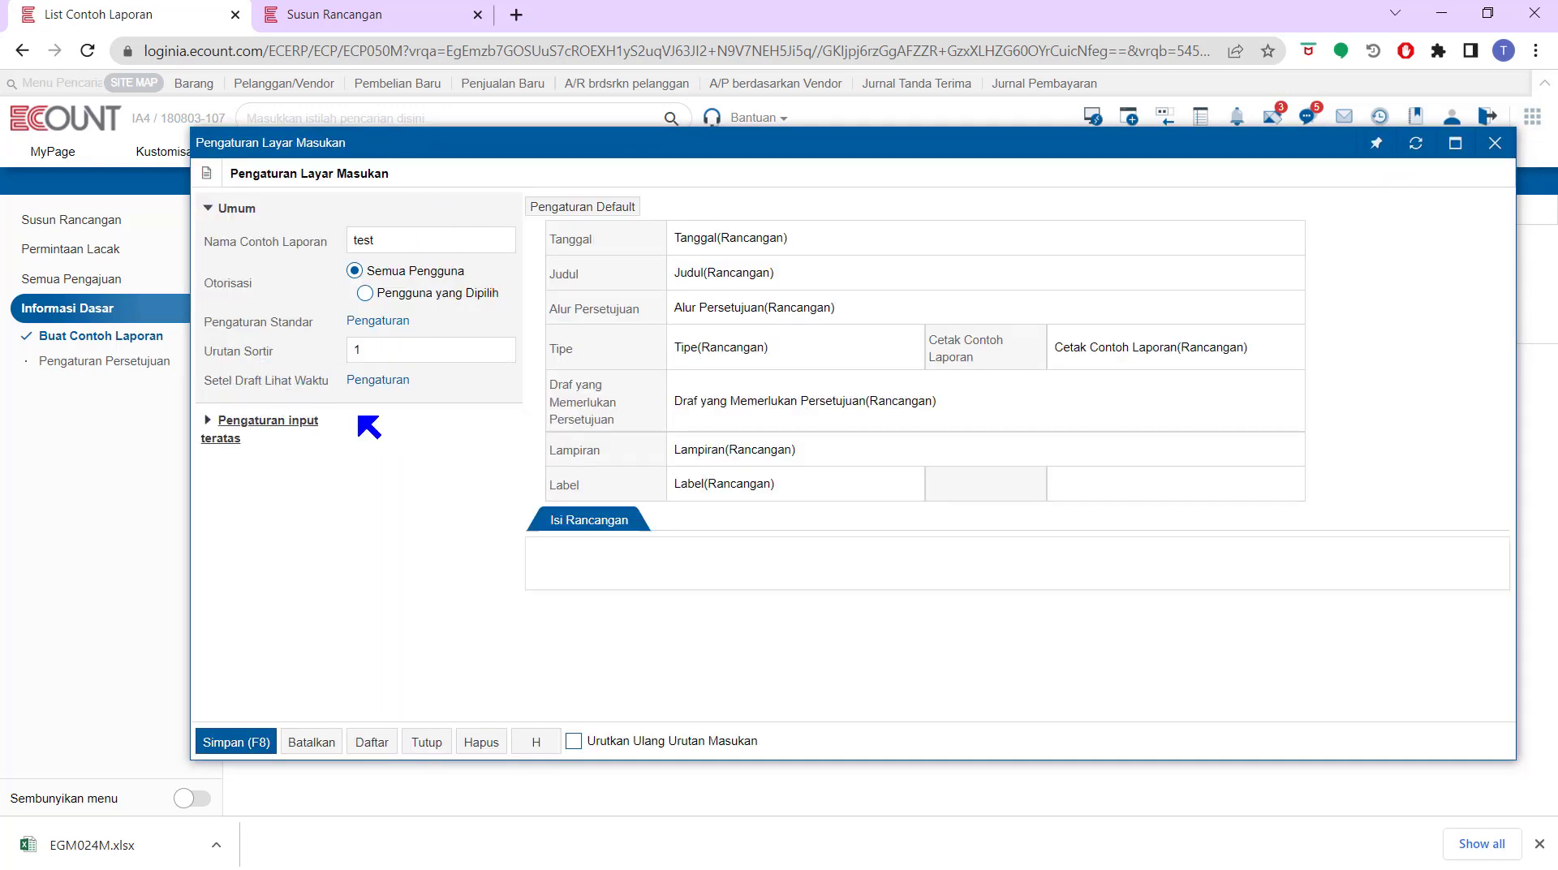
Choose Setelah Persetujuan for Cc viewing in the draft view time settings, then close the dialog
click(389, 384)
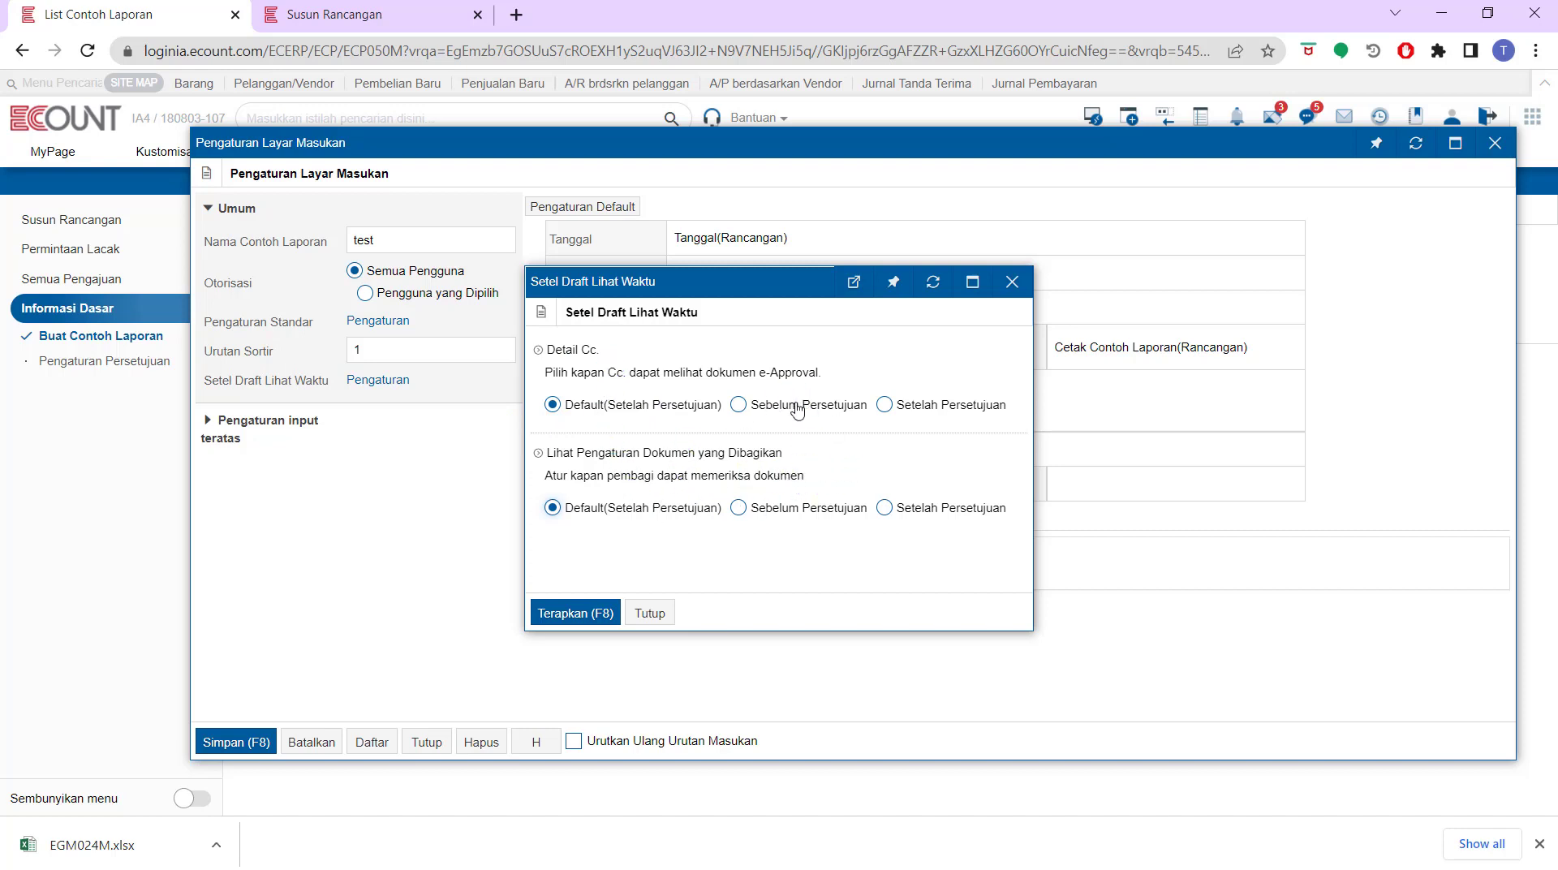
click(972, 410)
click(1010, 282)
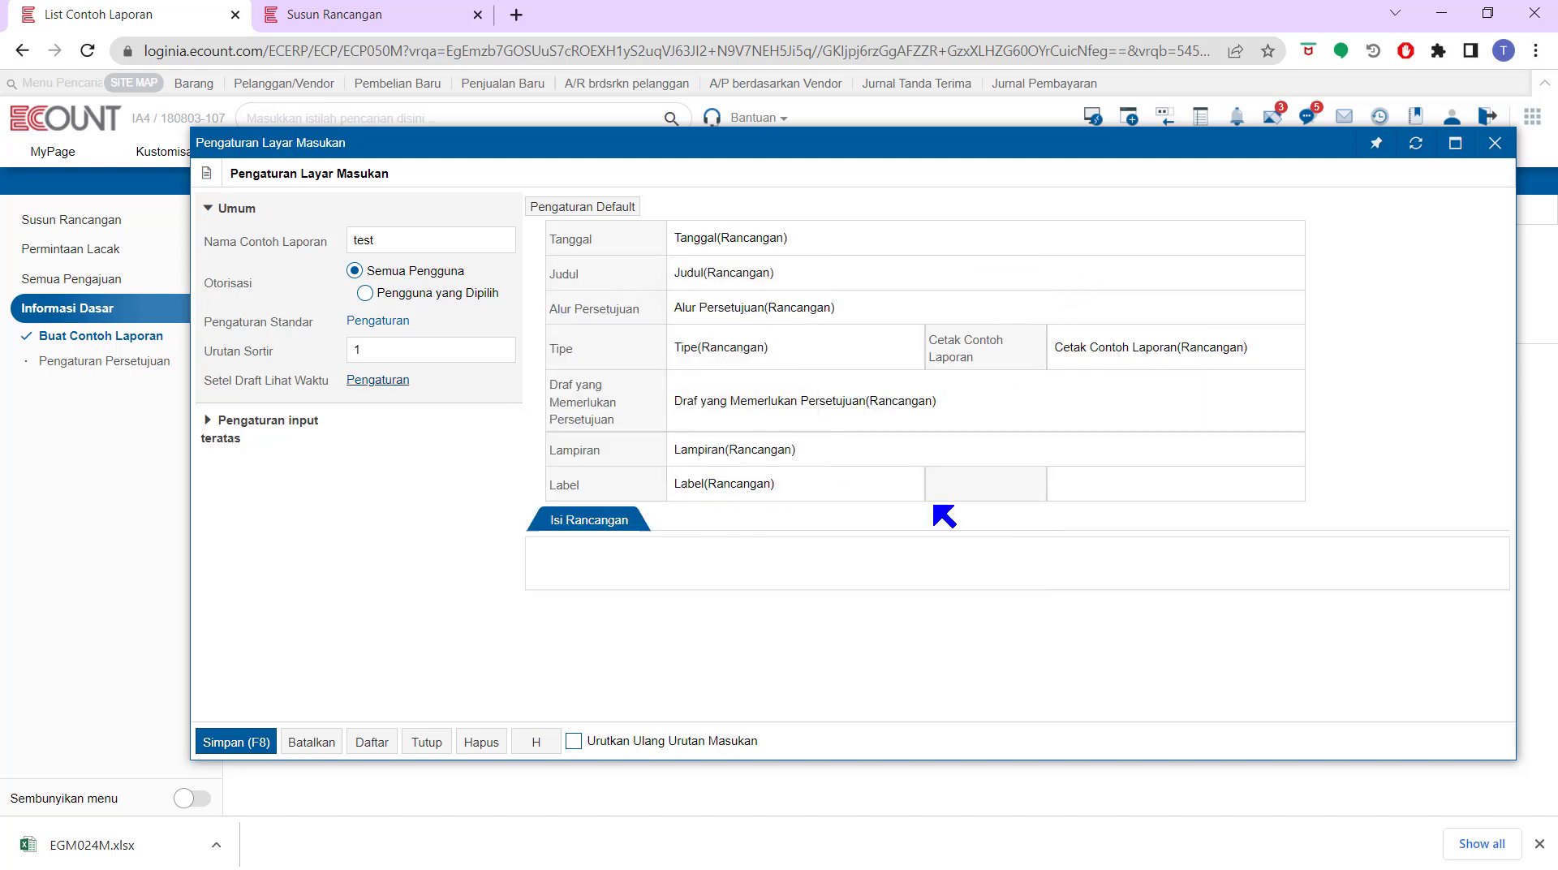
Inspect the Tanggal field's settings and its default priority options
mouse_move(1074, 427)
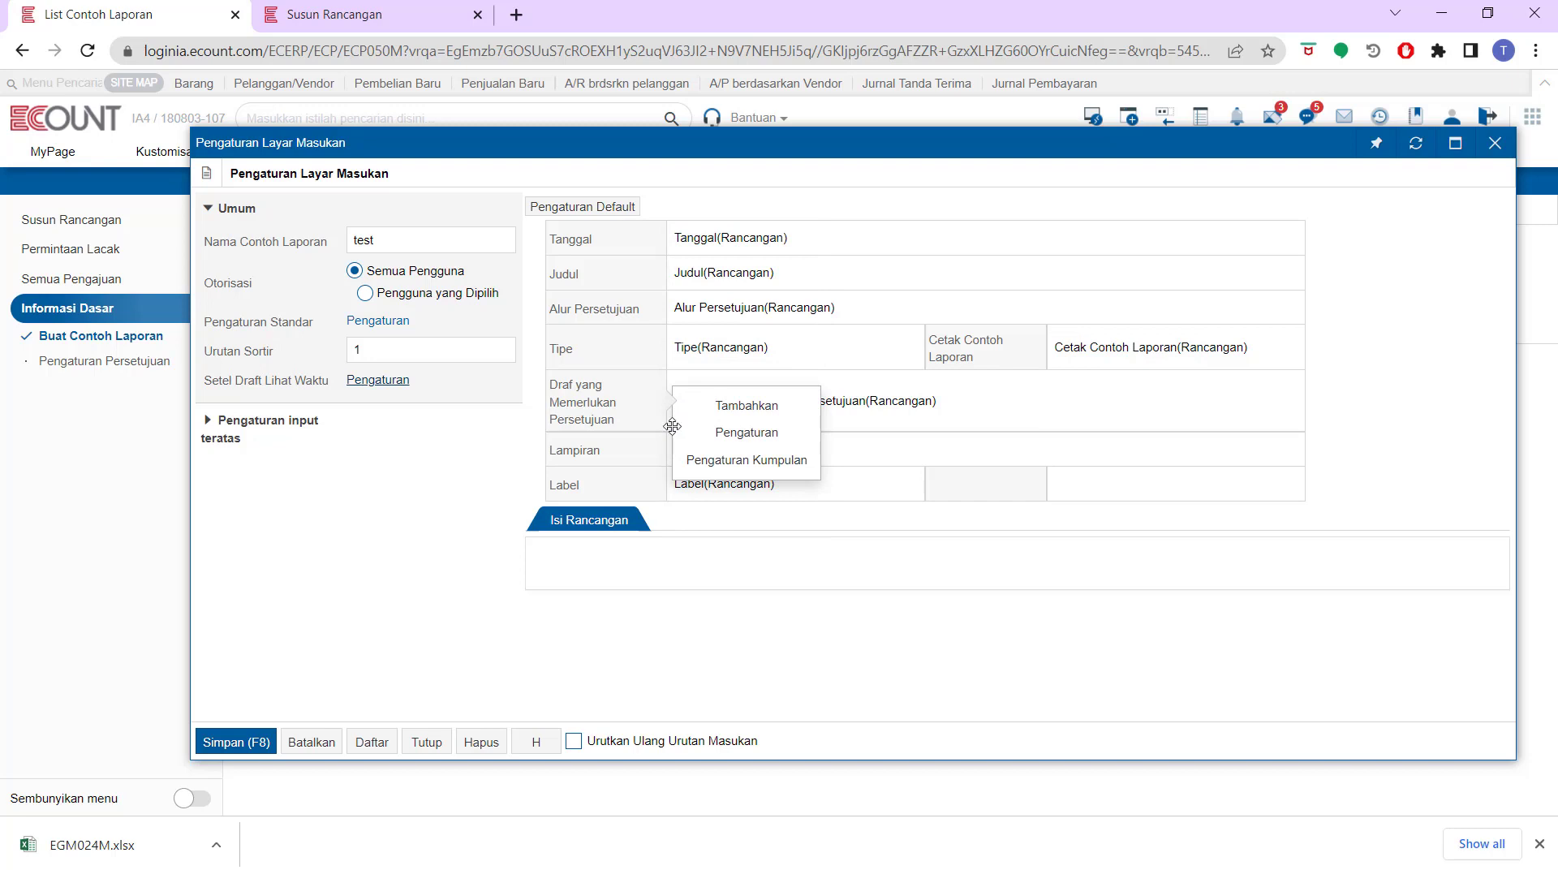
mouse_move(620, 240)
mouse_move(600, 281)
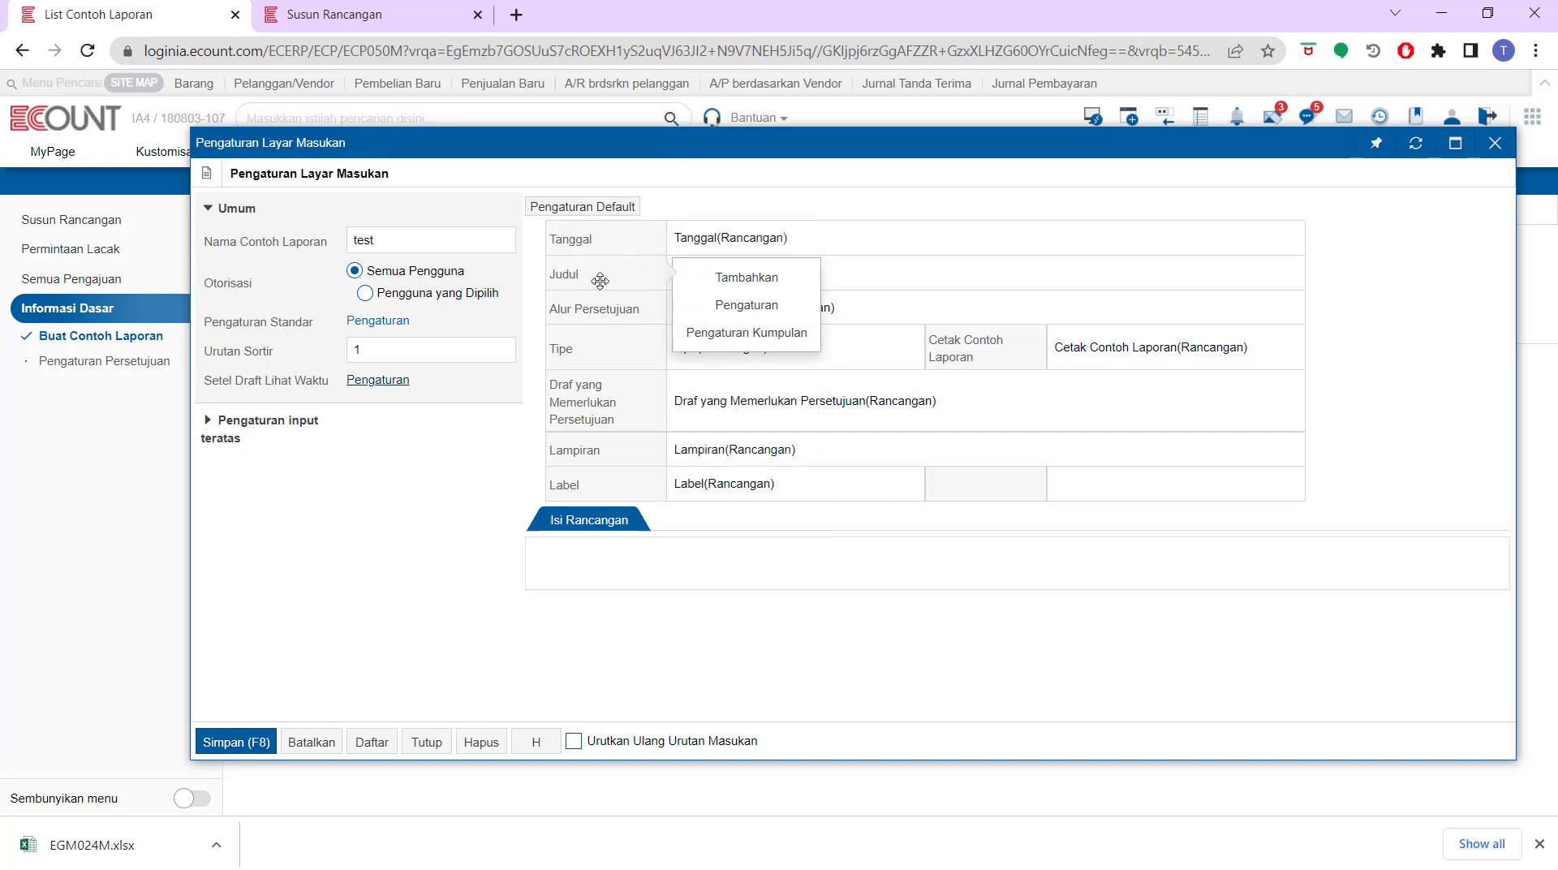
mouse_move(611, 309)
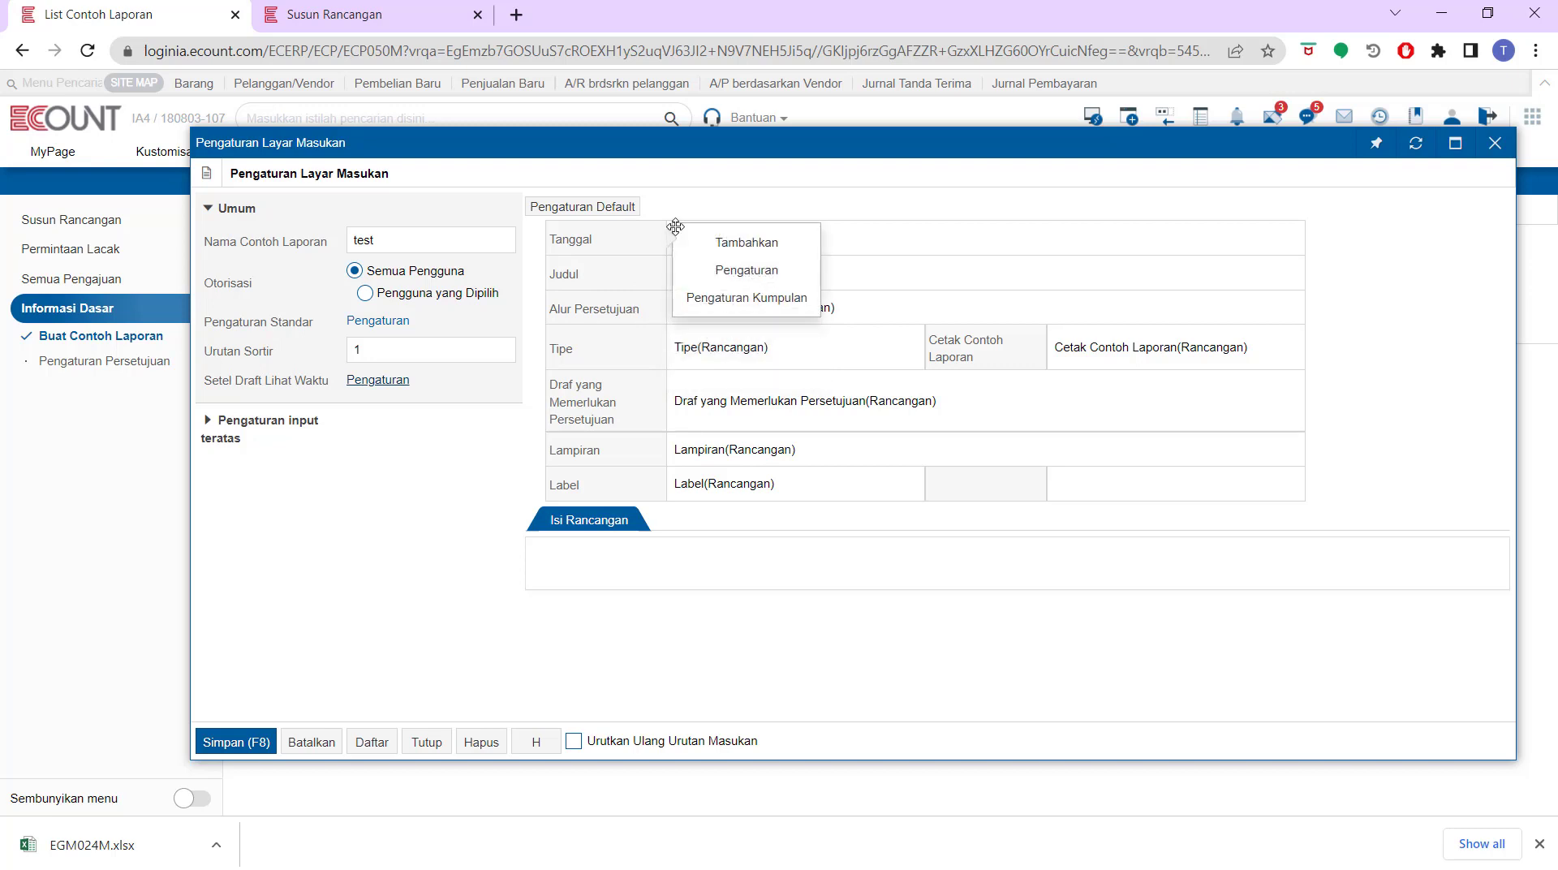
click(733, 273)
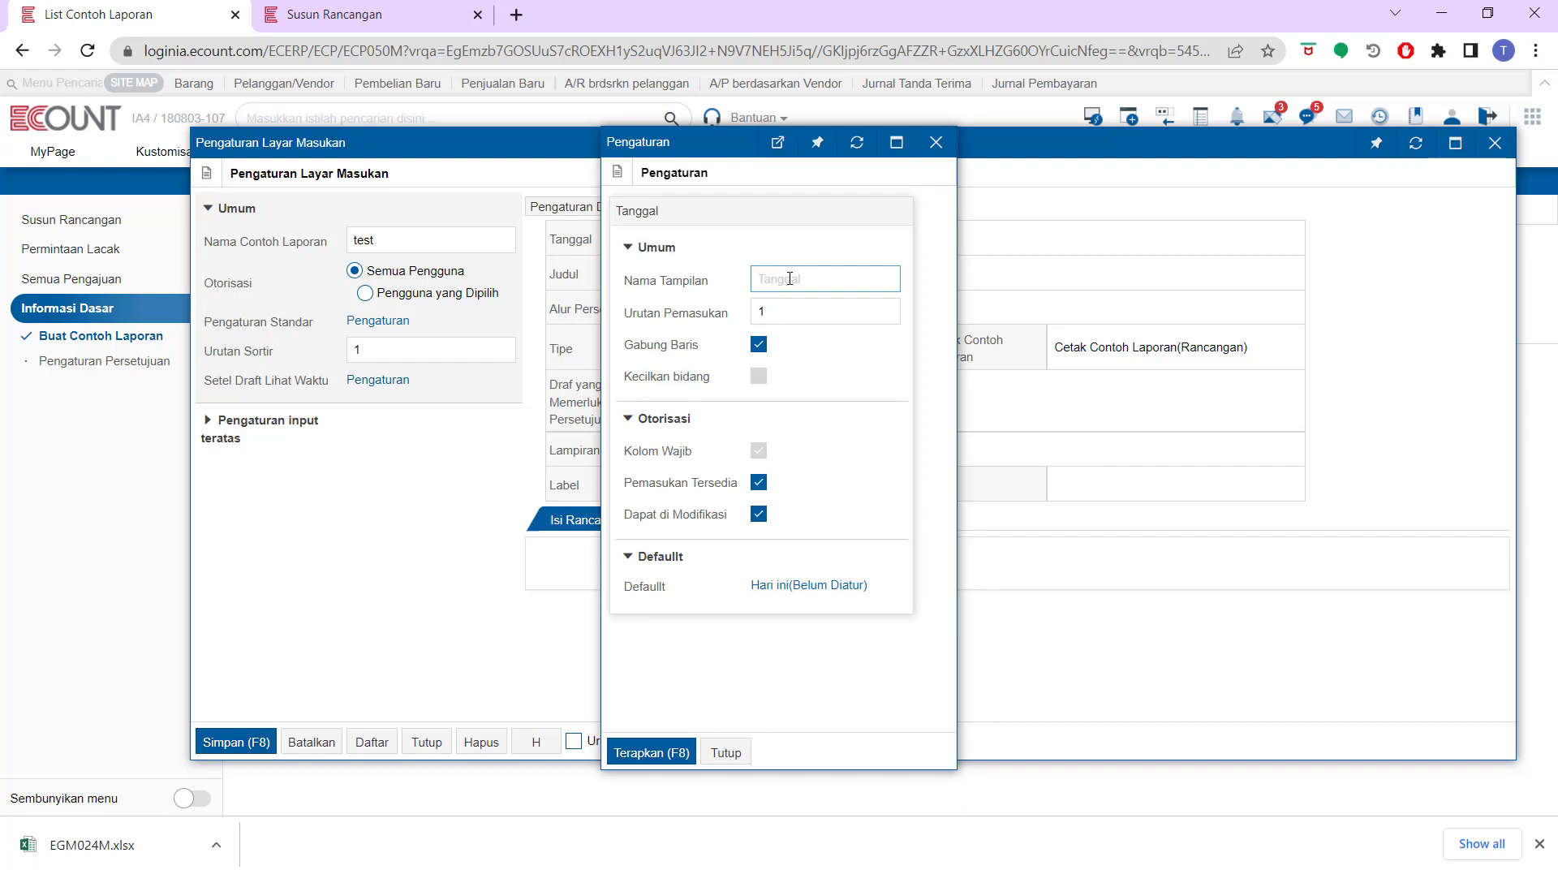
click(802, 589)
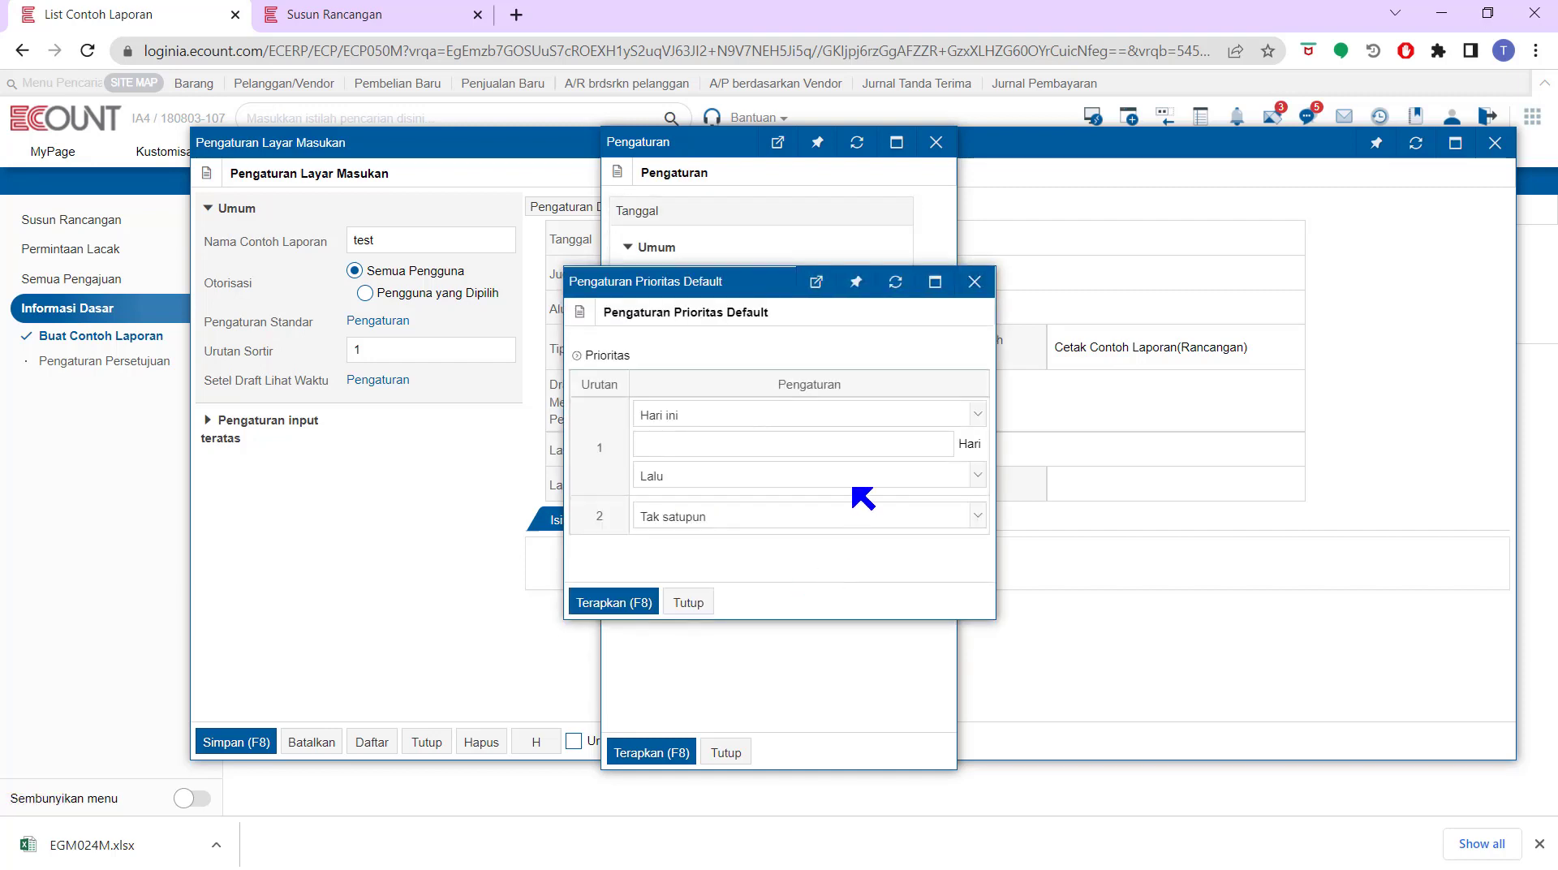
click(775, 417)
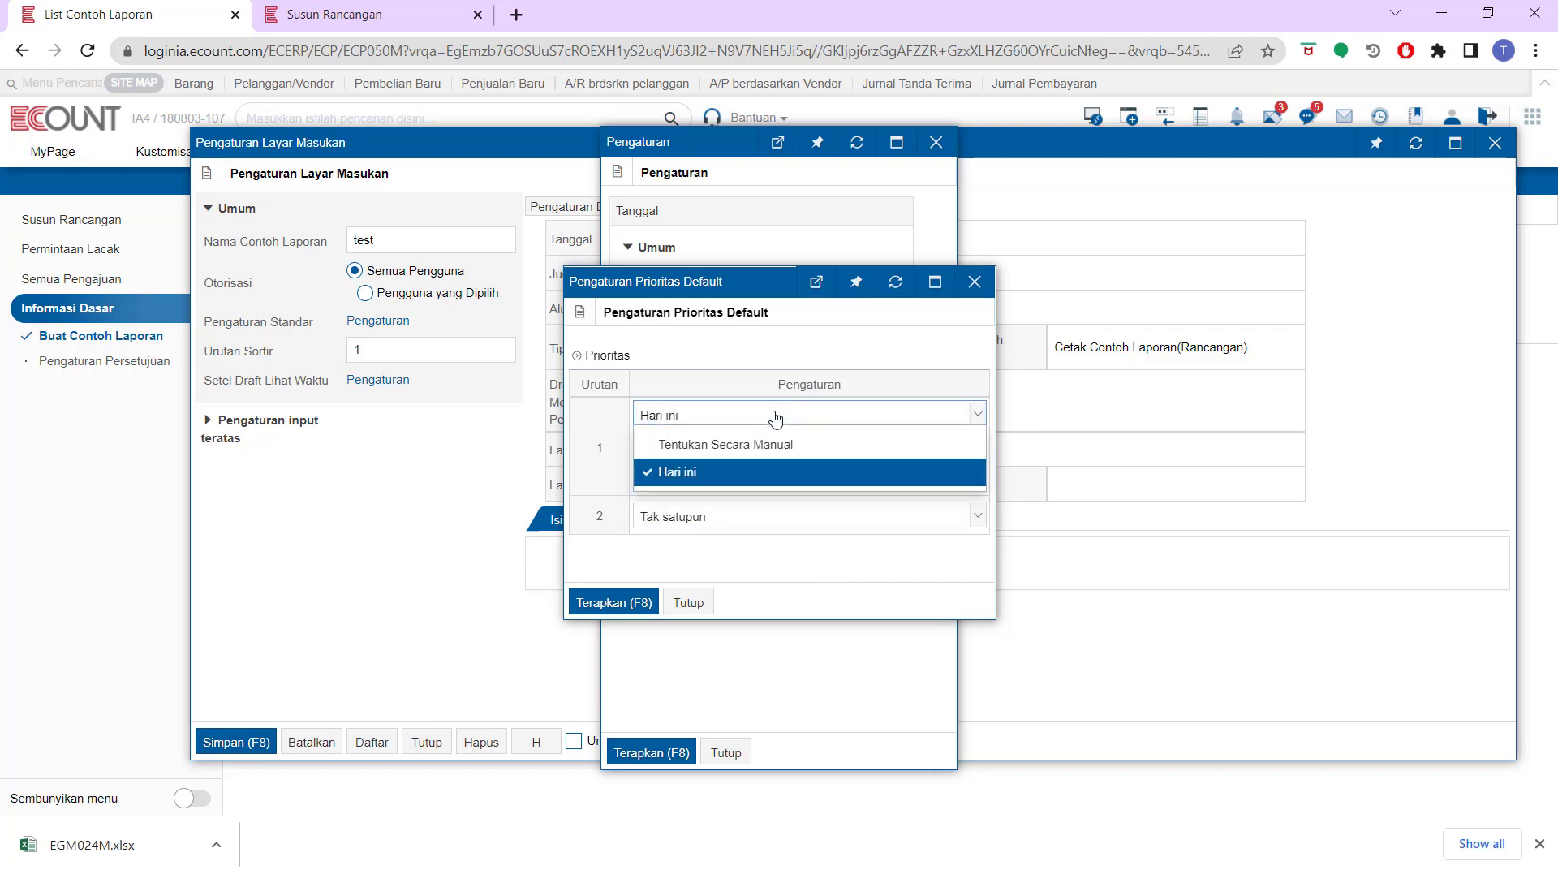
click(973, 284)
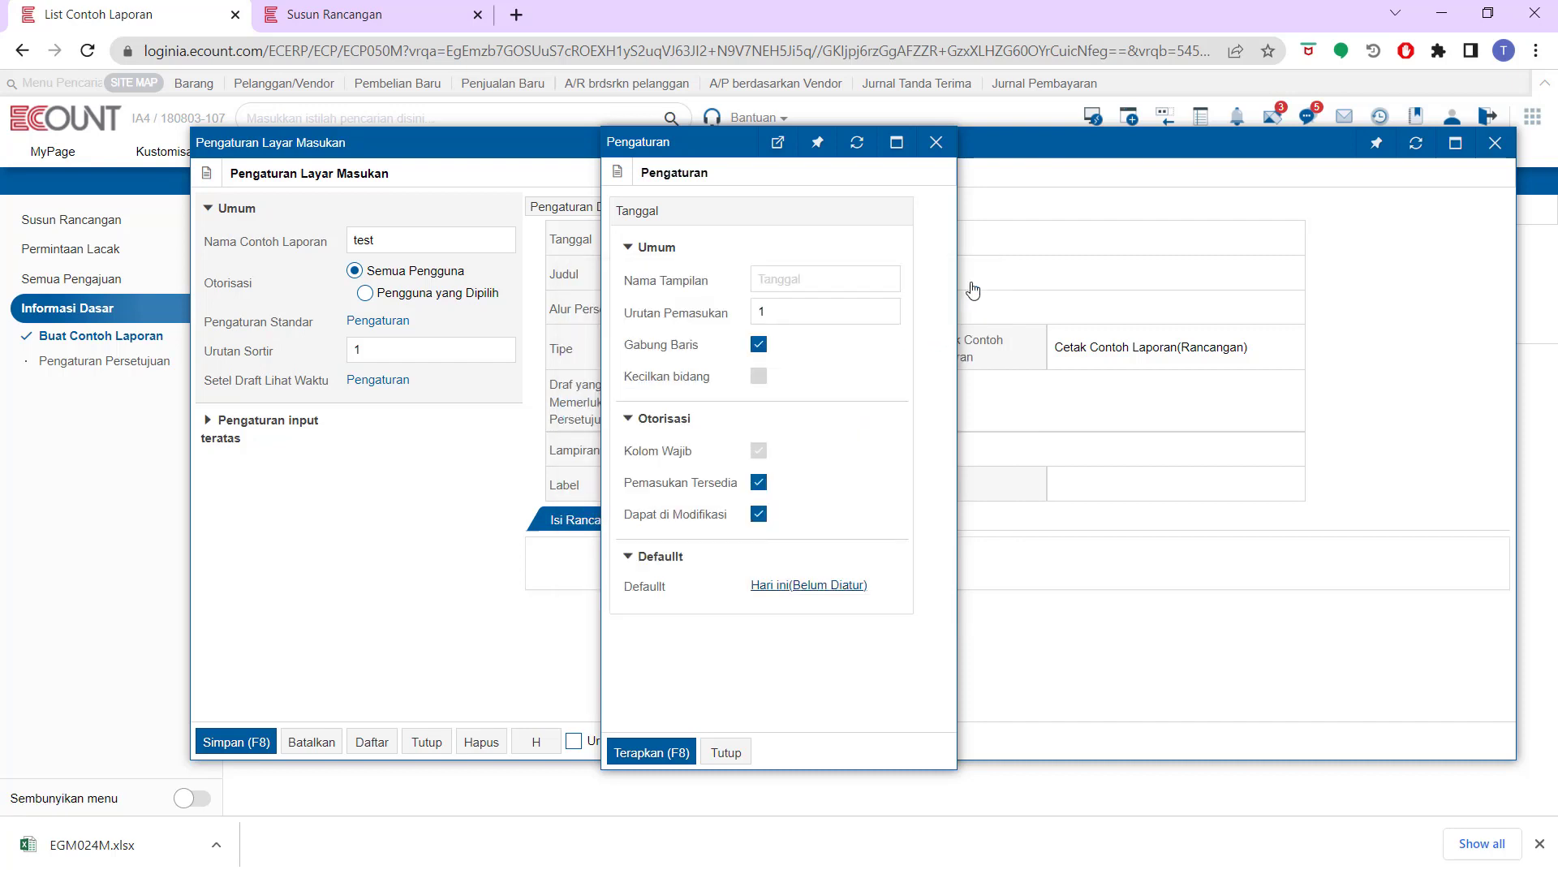
click(936, 143)
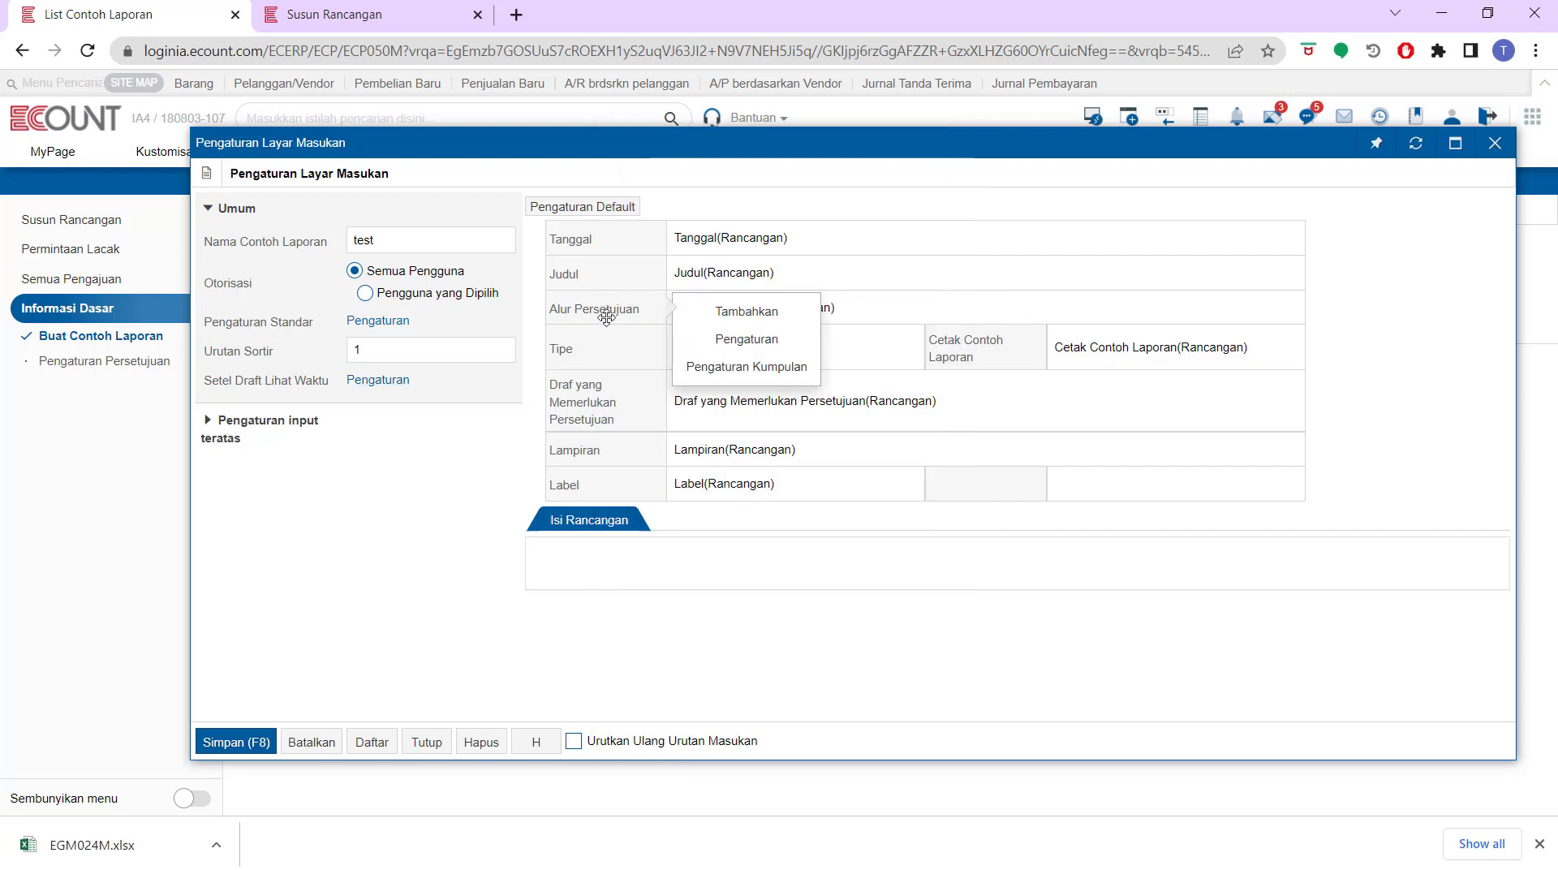
Inspect the Alur Persetujuan field's settings and its default priority
click(713, 340)
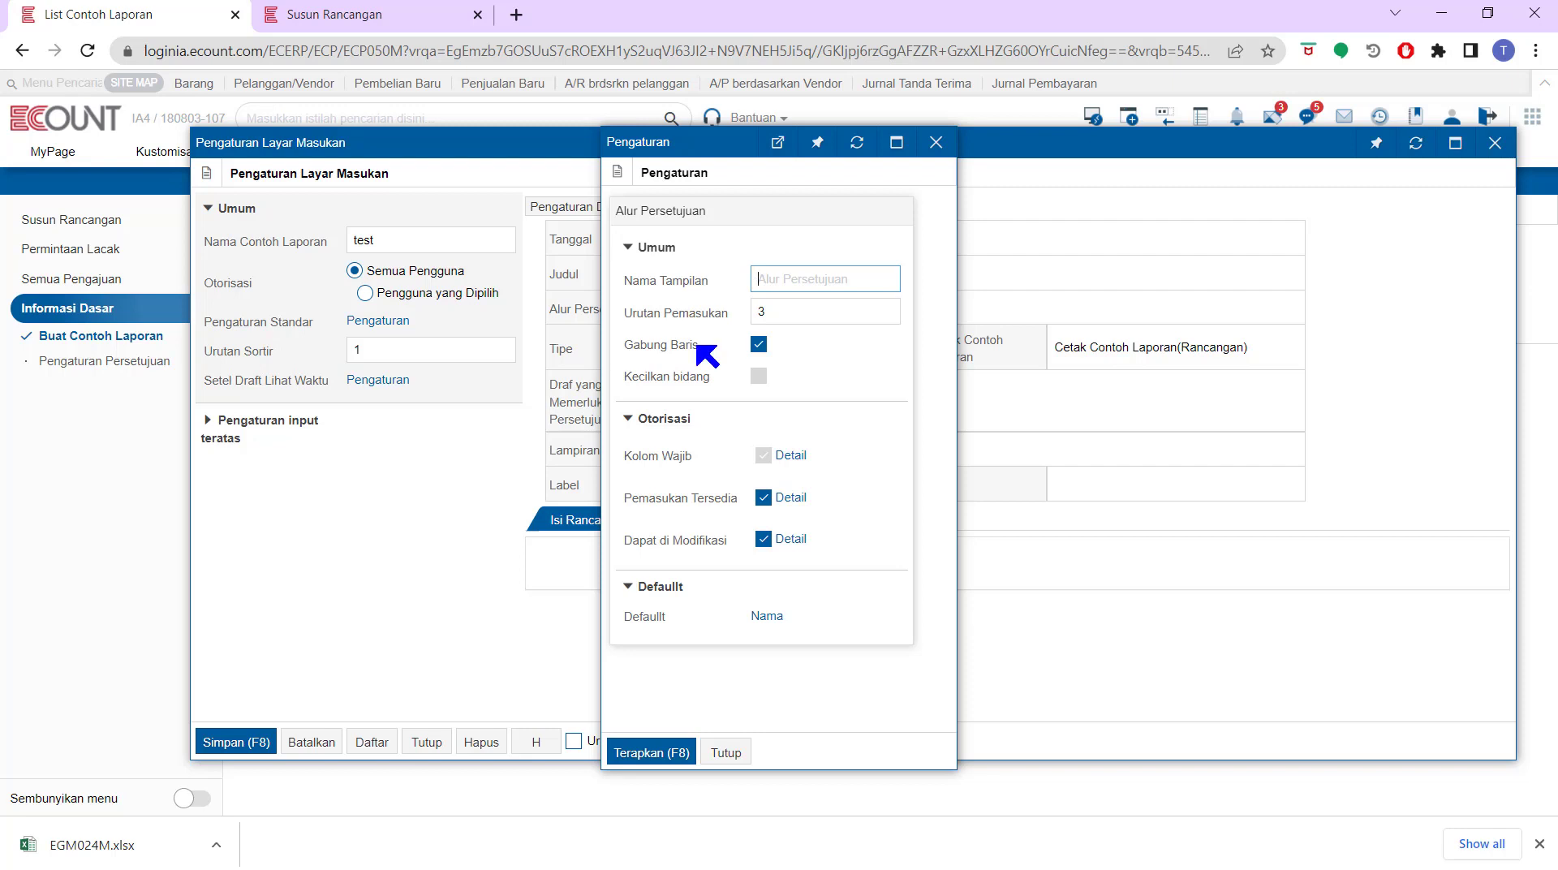
click(767, 625)
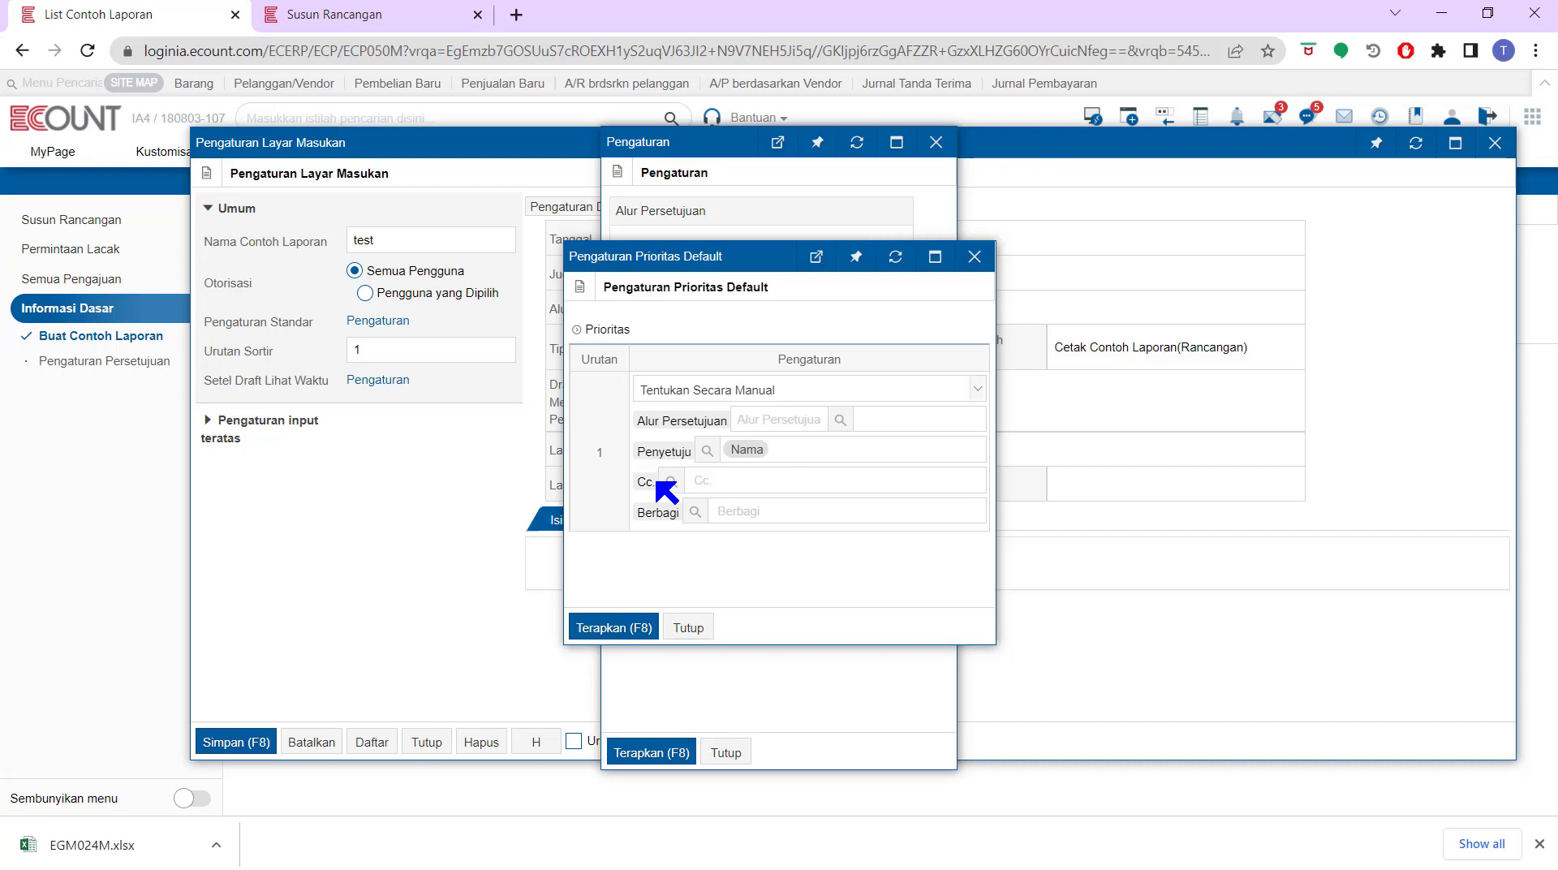
click(975, 256)
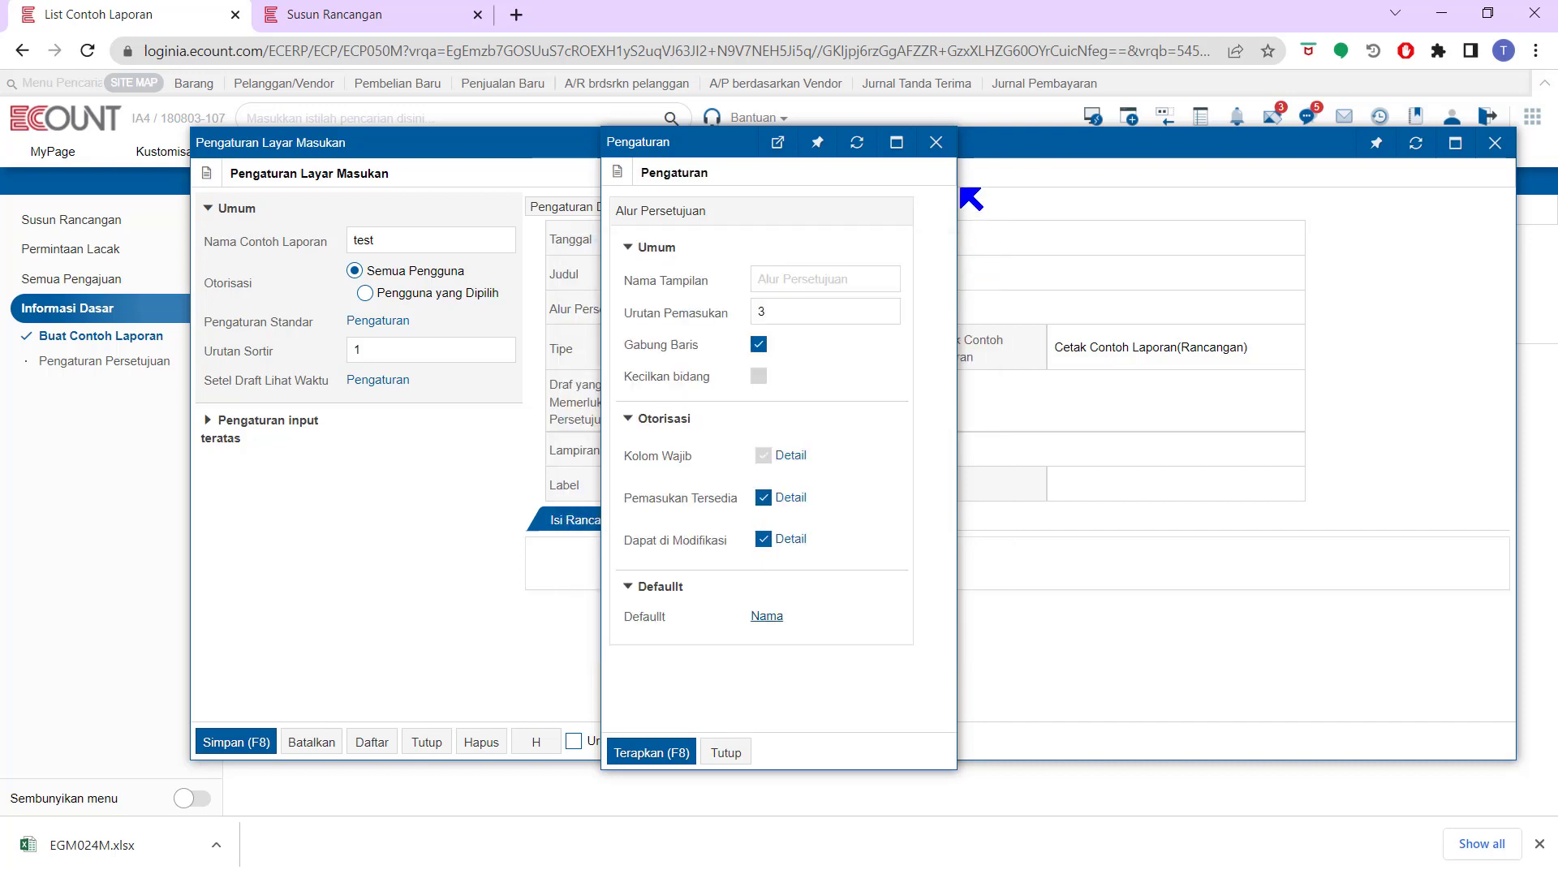
click(936, 144)
Open the Tipe field's default priority settings and start searching for a type group
mouse_move(897, 231)
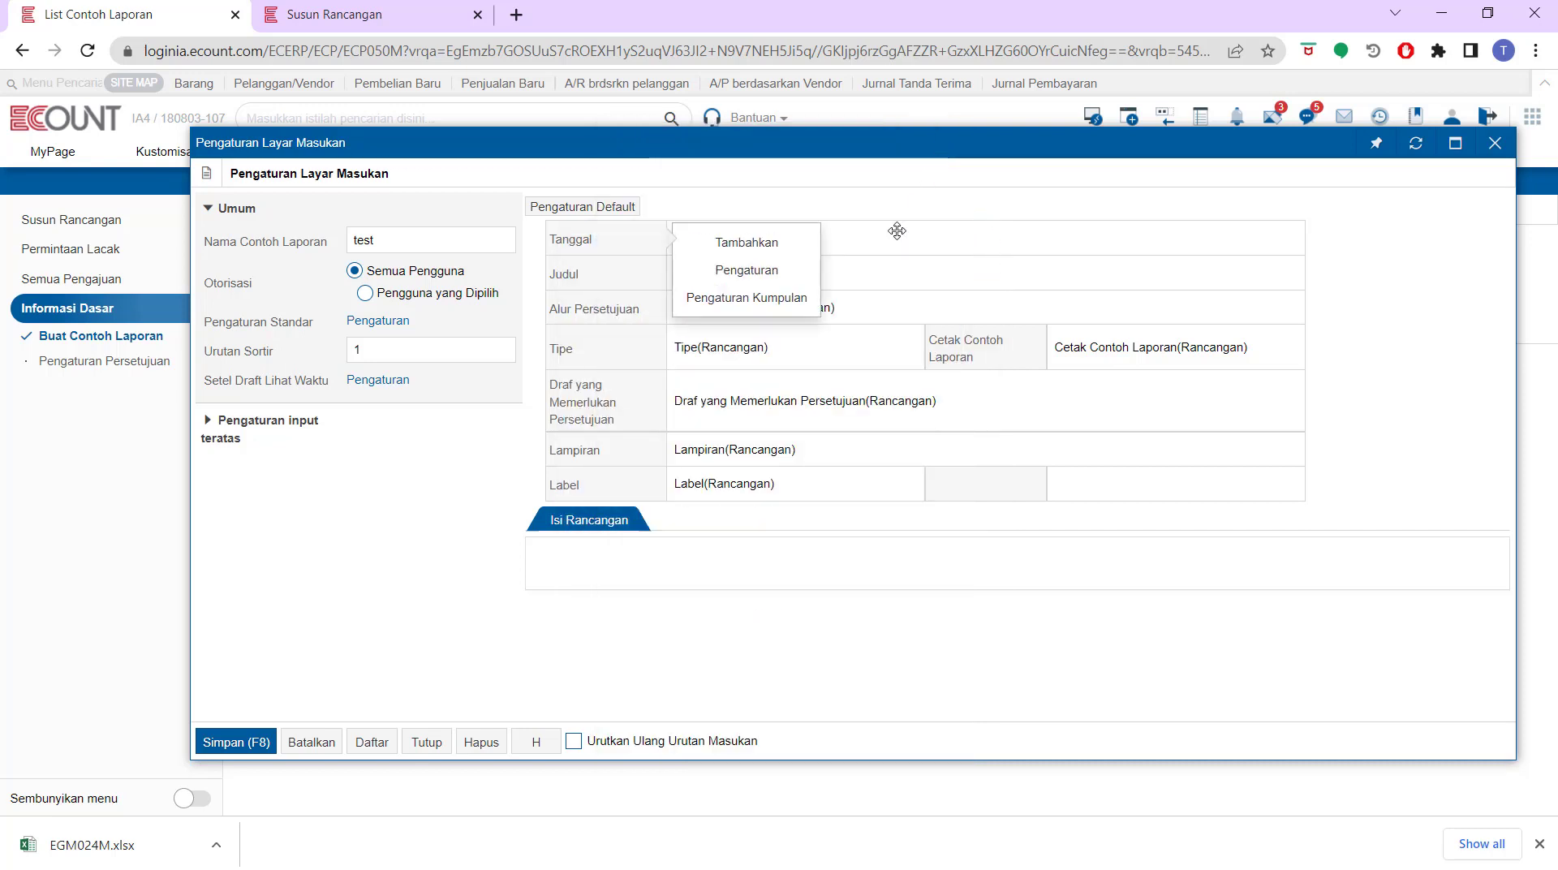
mouse_move(654, 362)
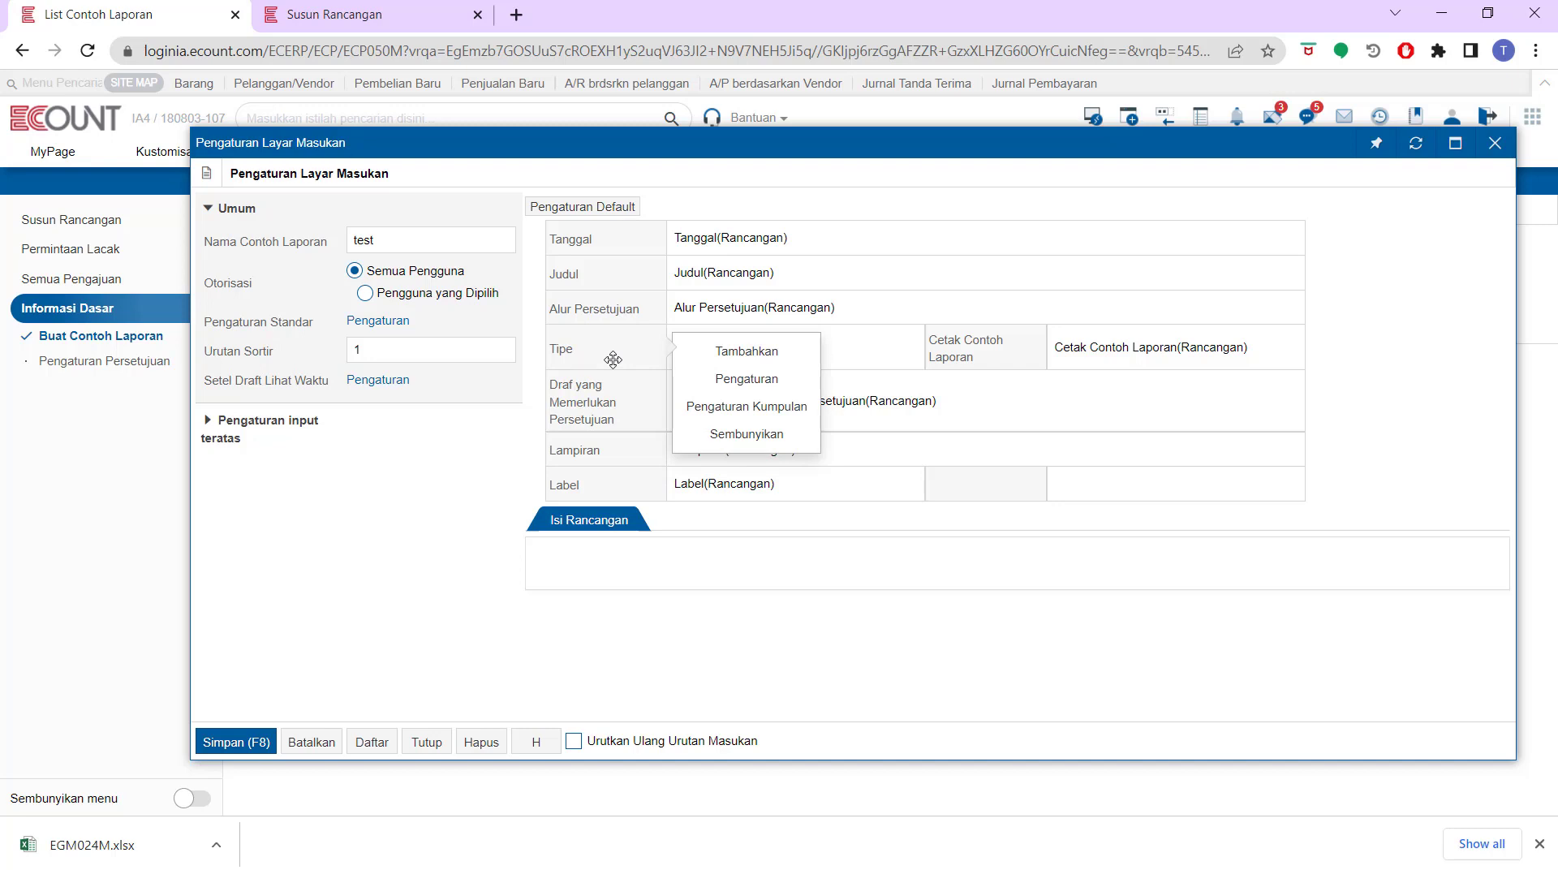
click(704, 378)
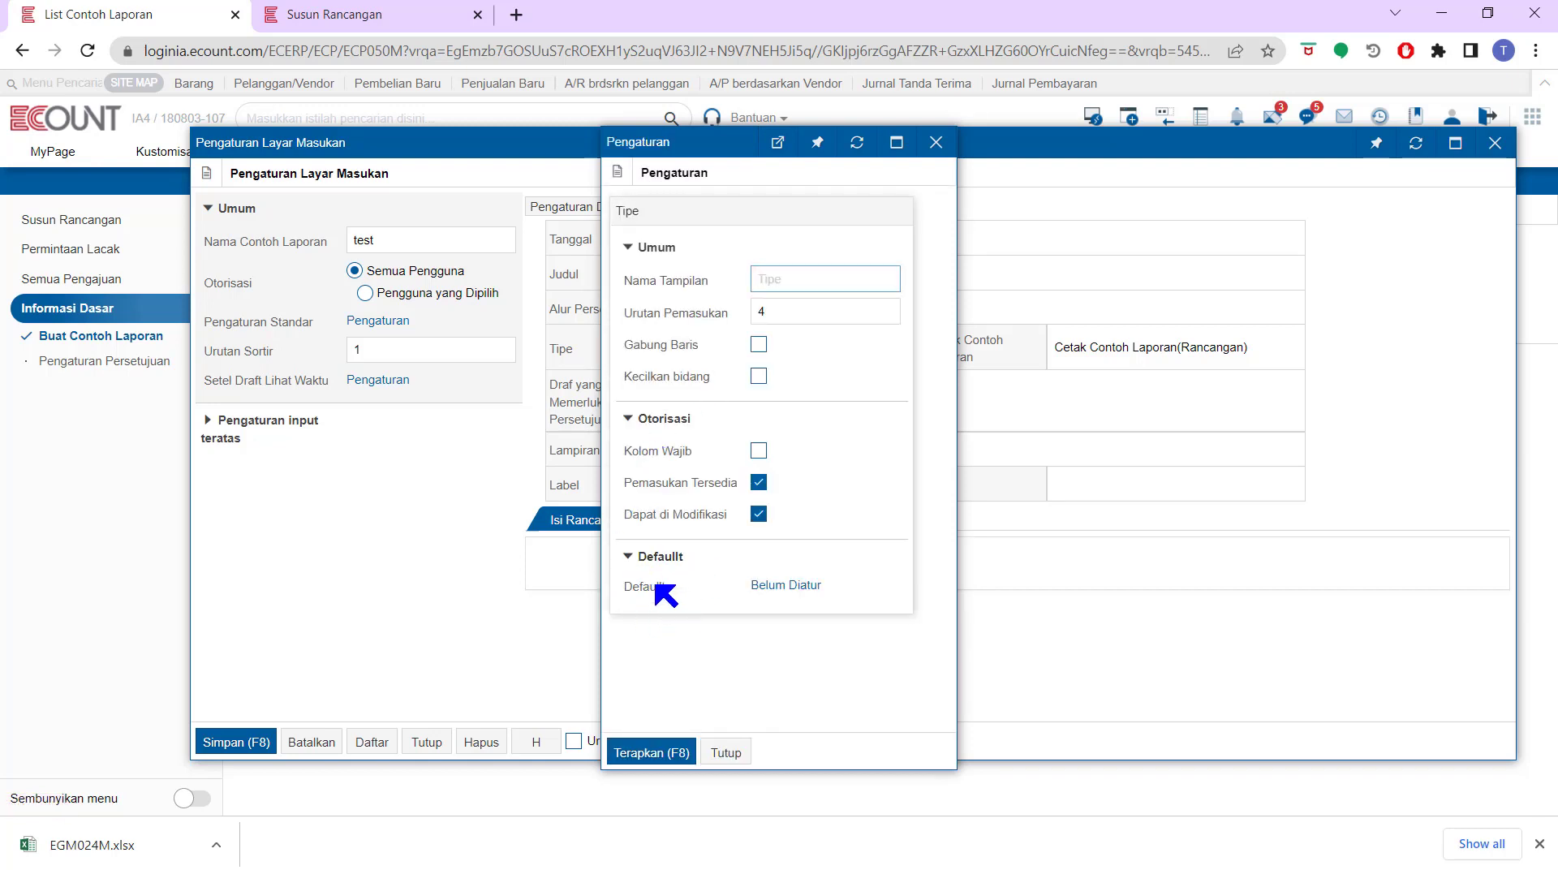
click(787, 585)
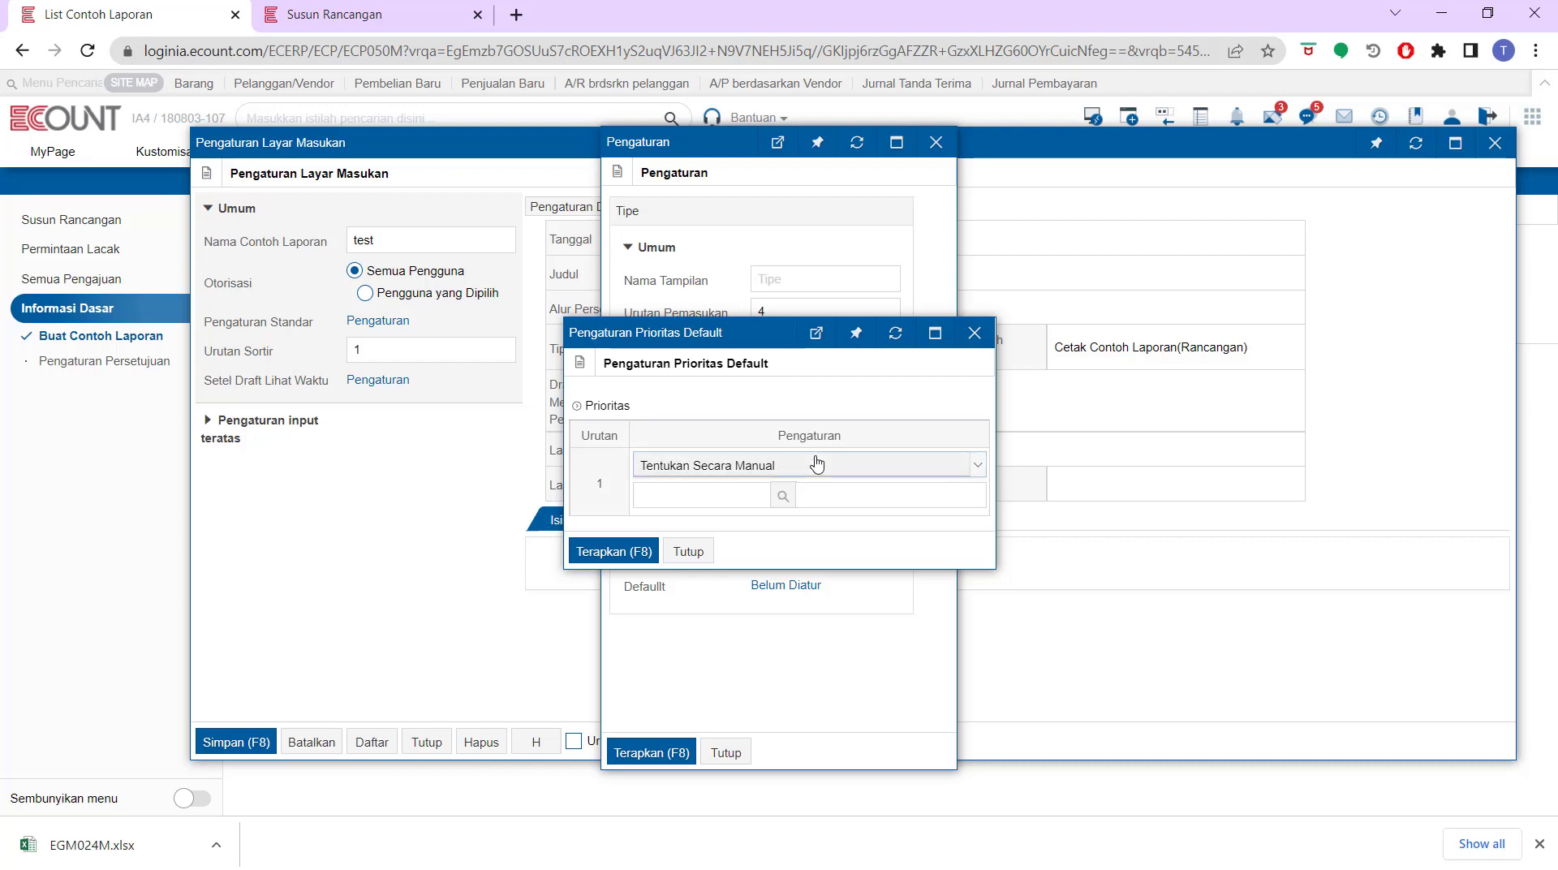
click(783, 496)
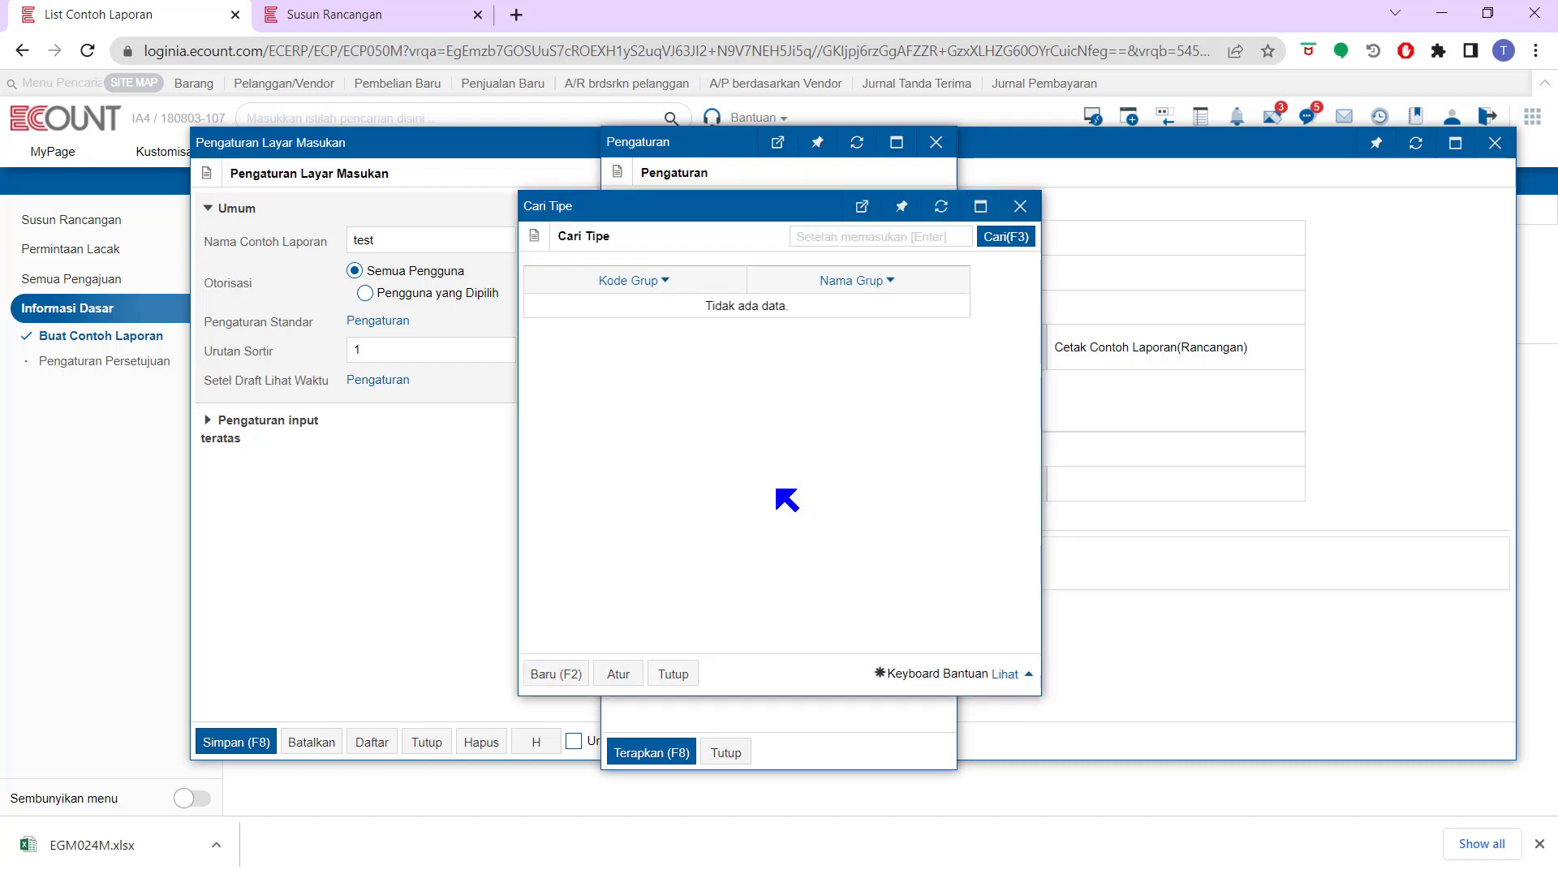
Create a new type group with code 00001 named grup 1, then close the search, priority and field dialogs
click(571, 676)
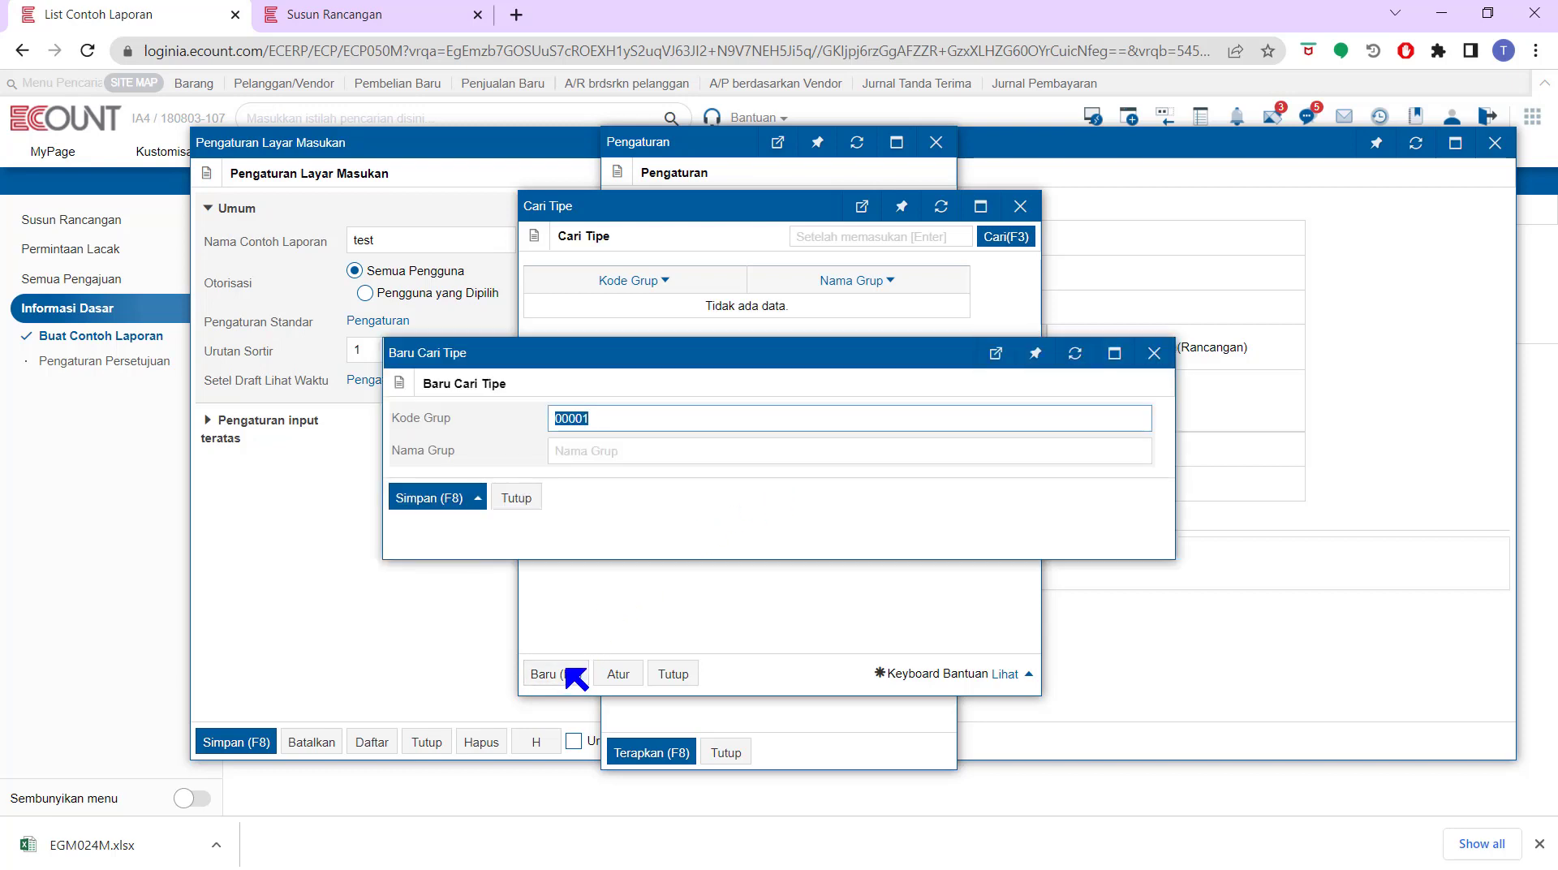
click(657, 450)
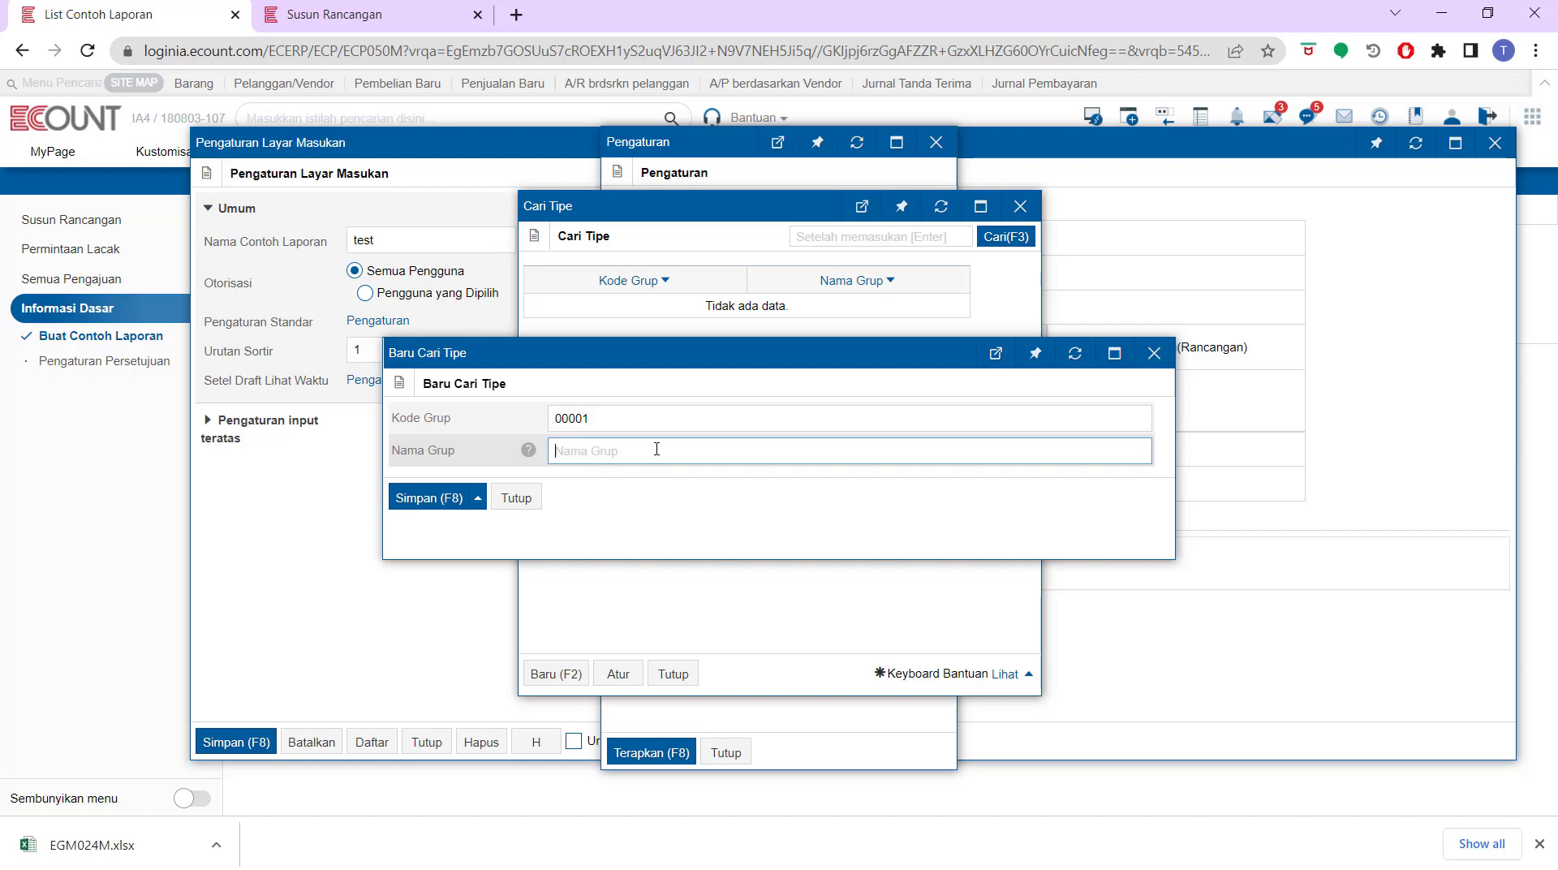
text(grup 1)
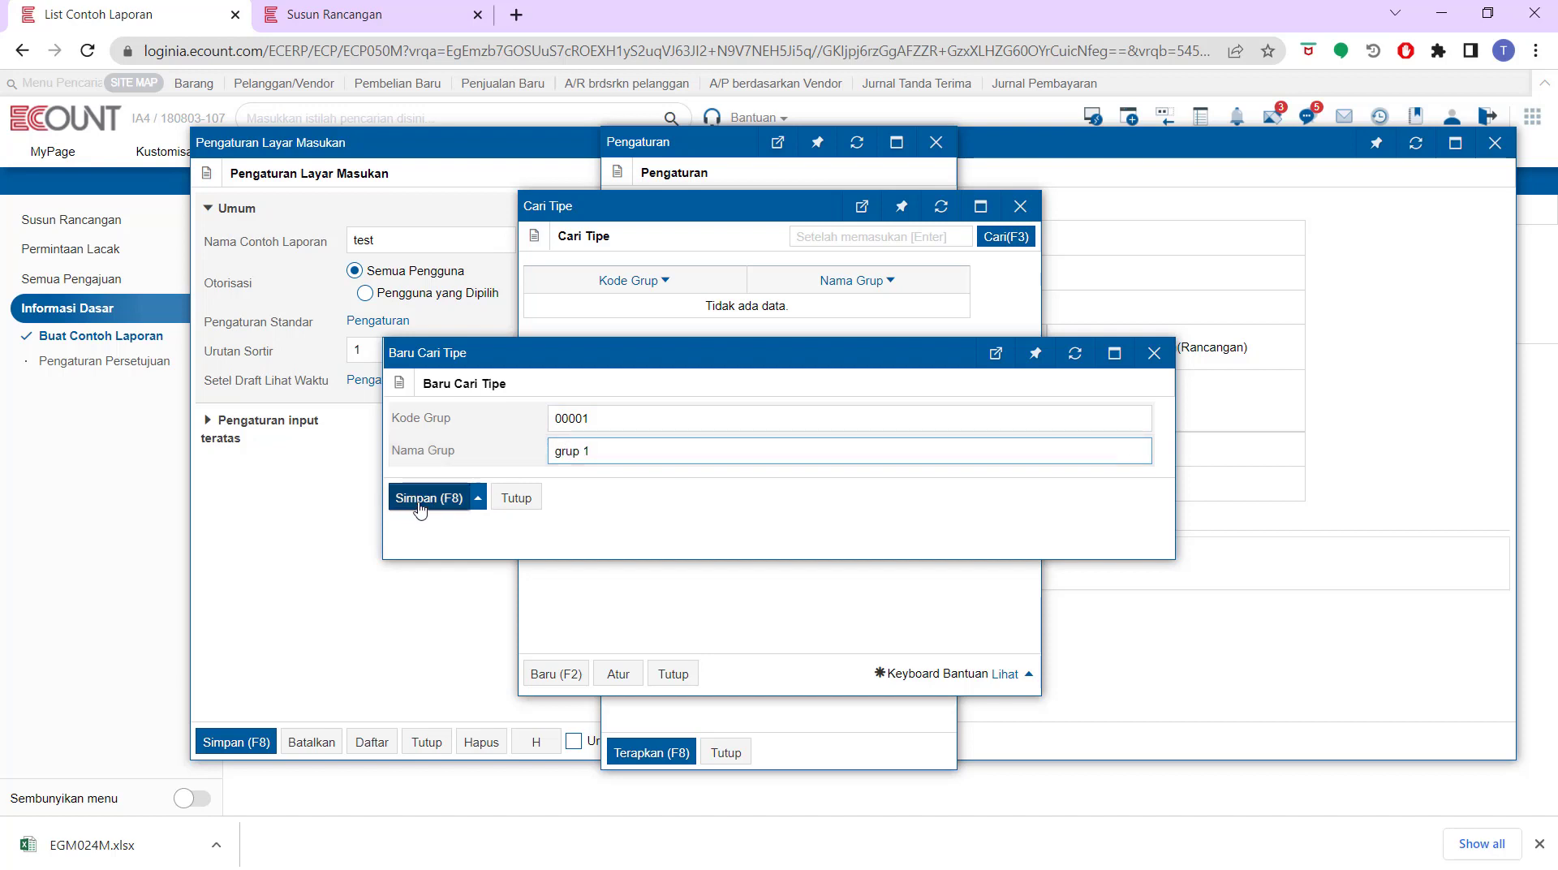
click(419, 505)
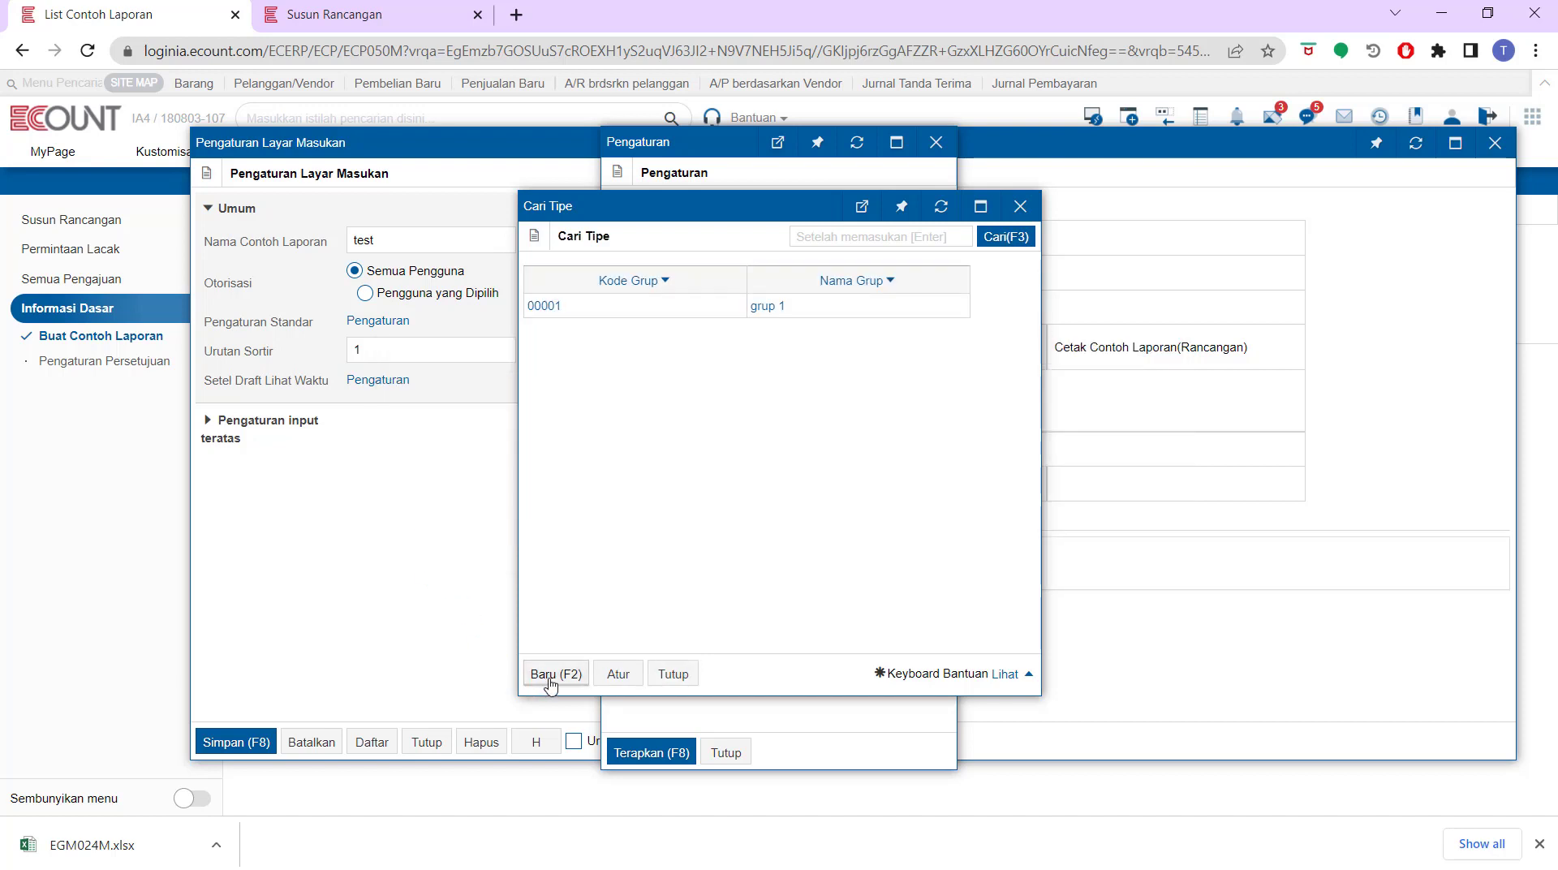
click(670, 674)
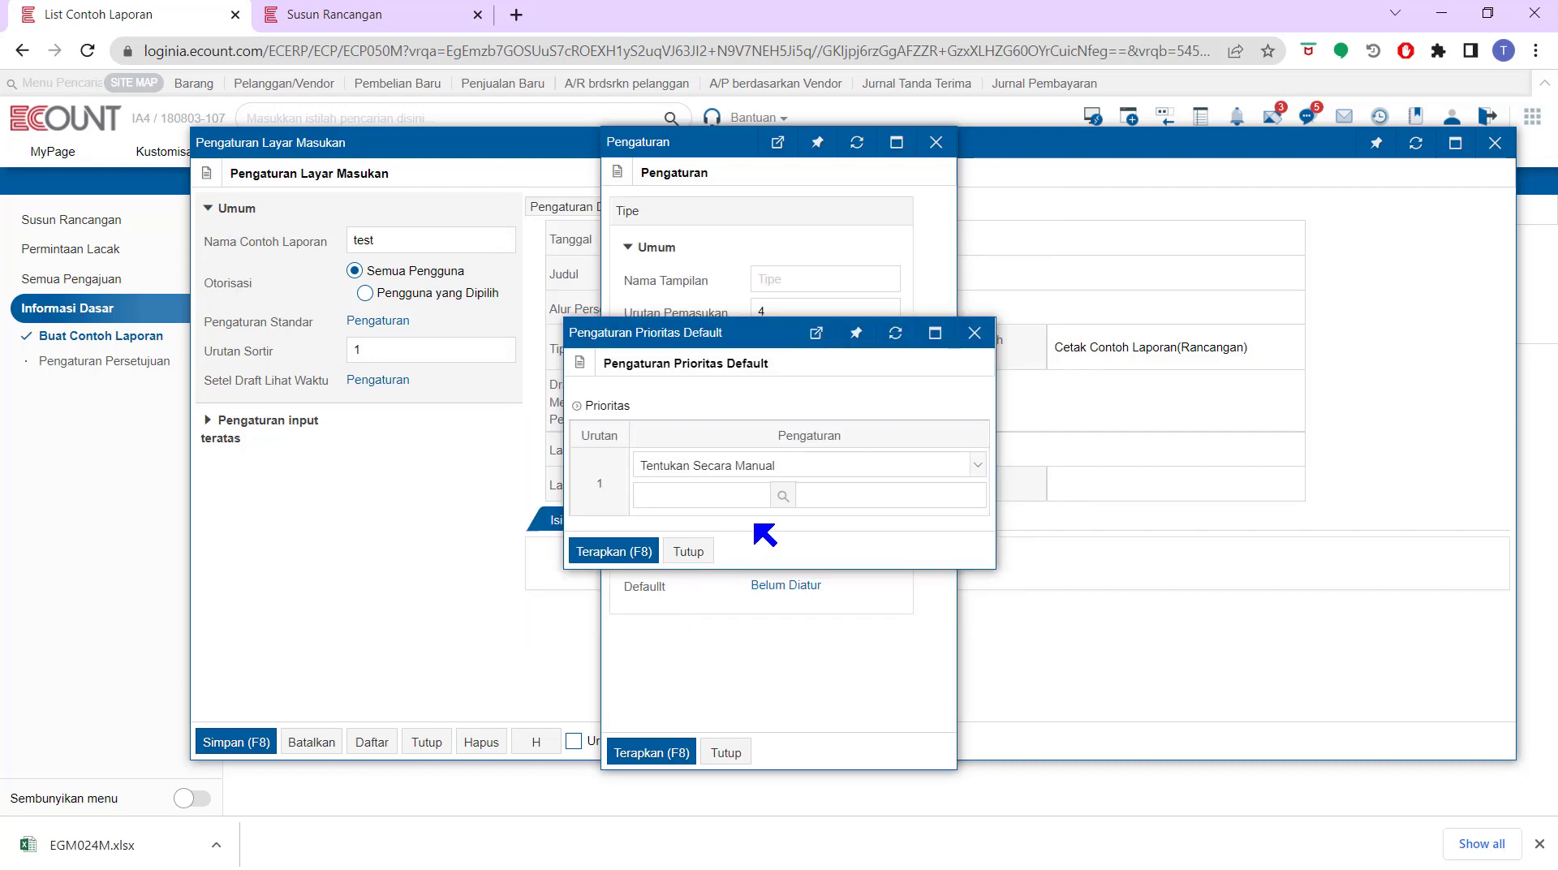
click(692, 551)
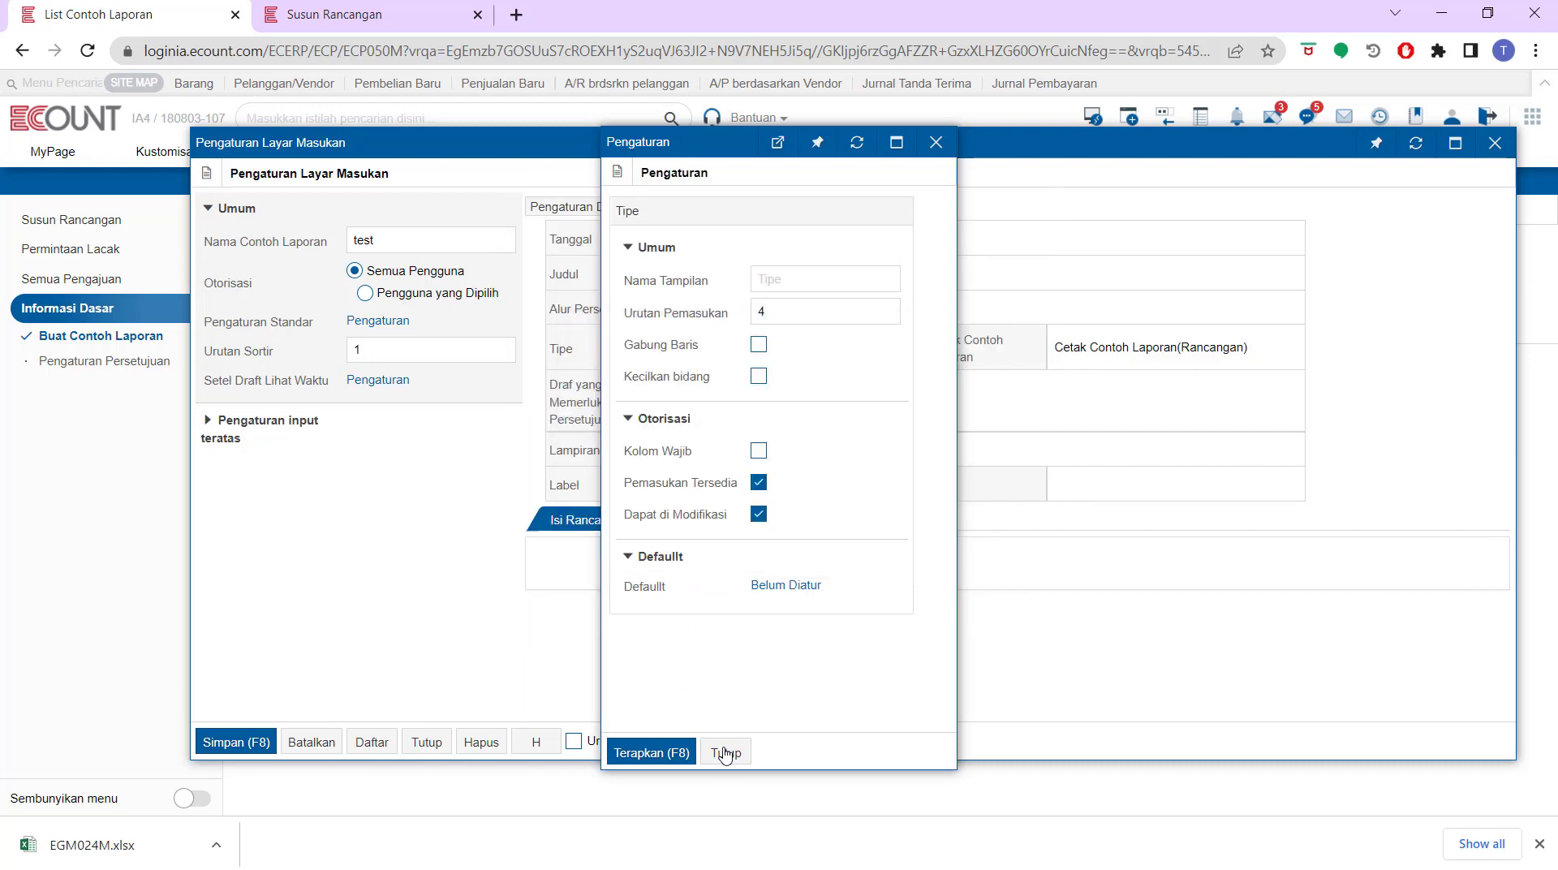
click(725, 753)
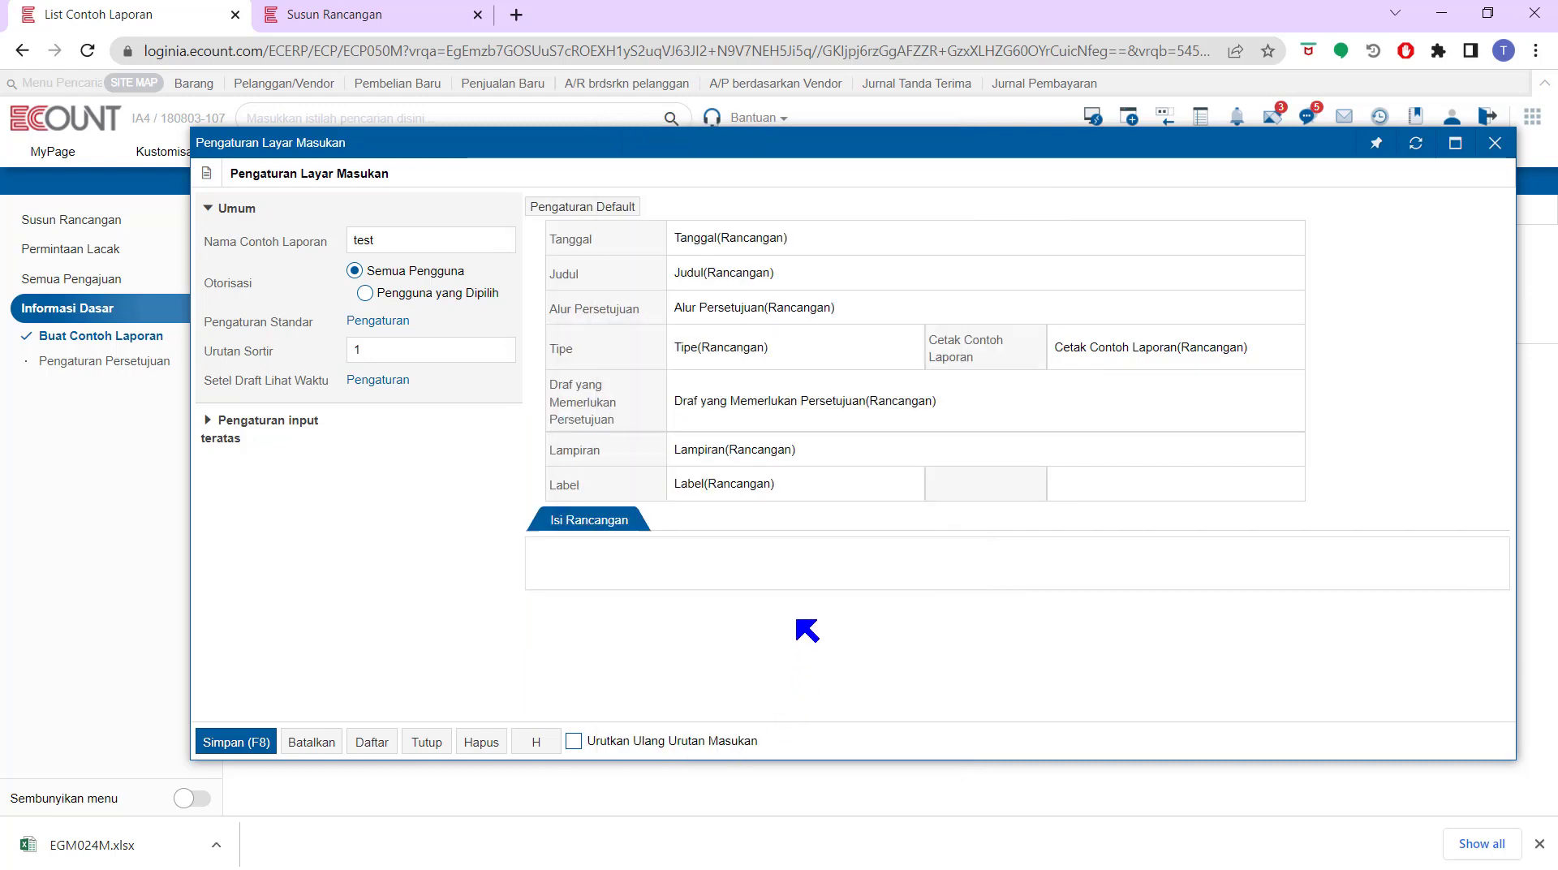
mouse_move(582, 424)
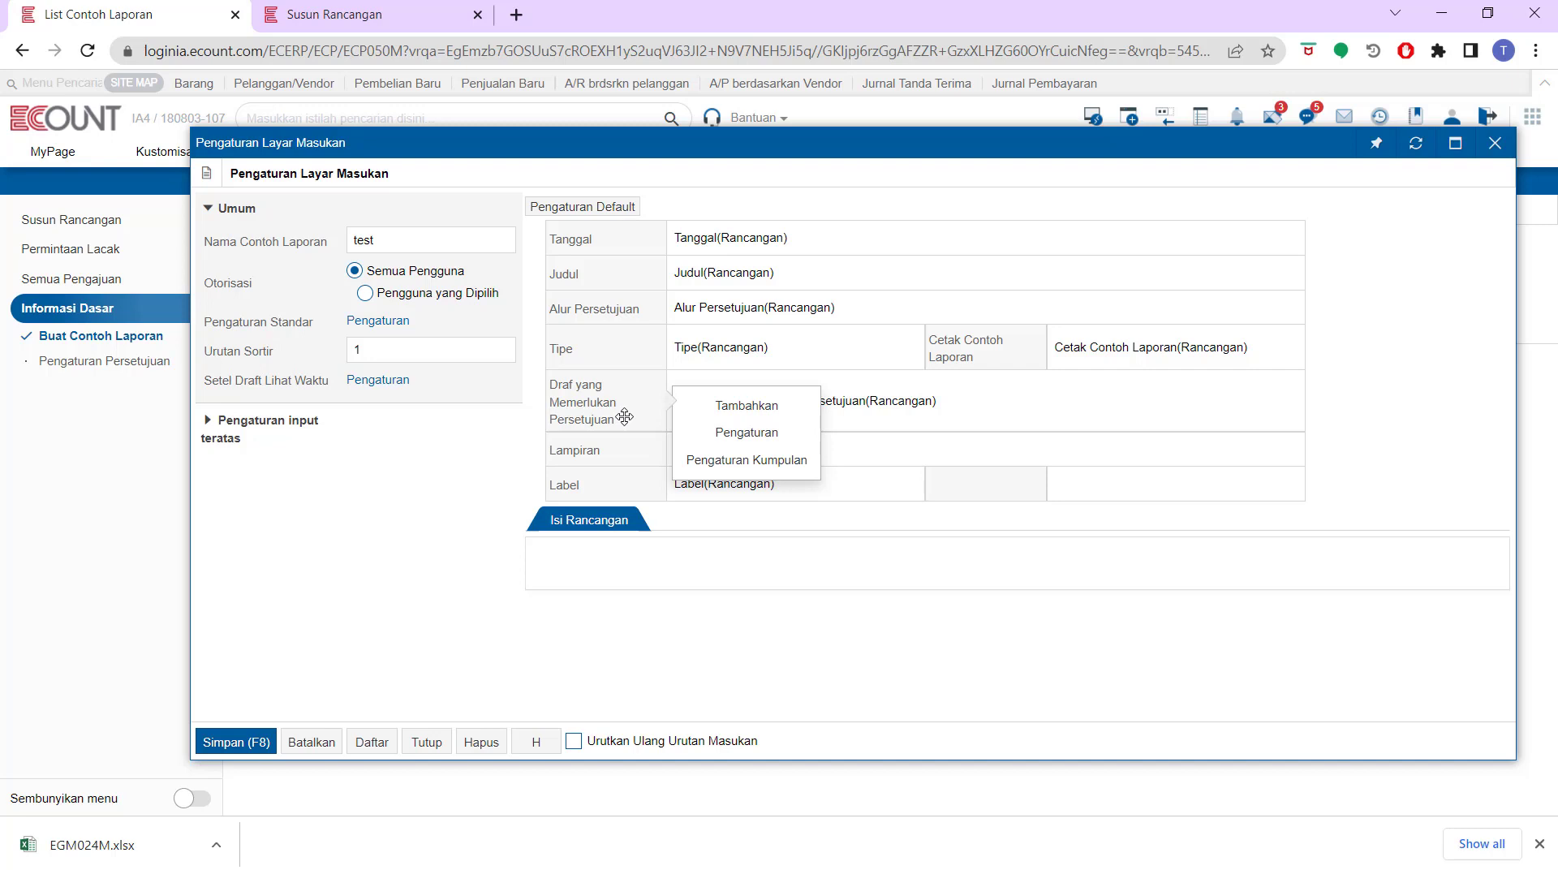
click(715, 432)
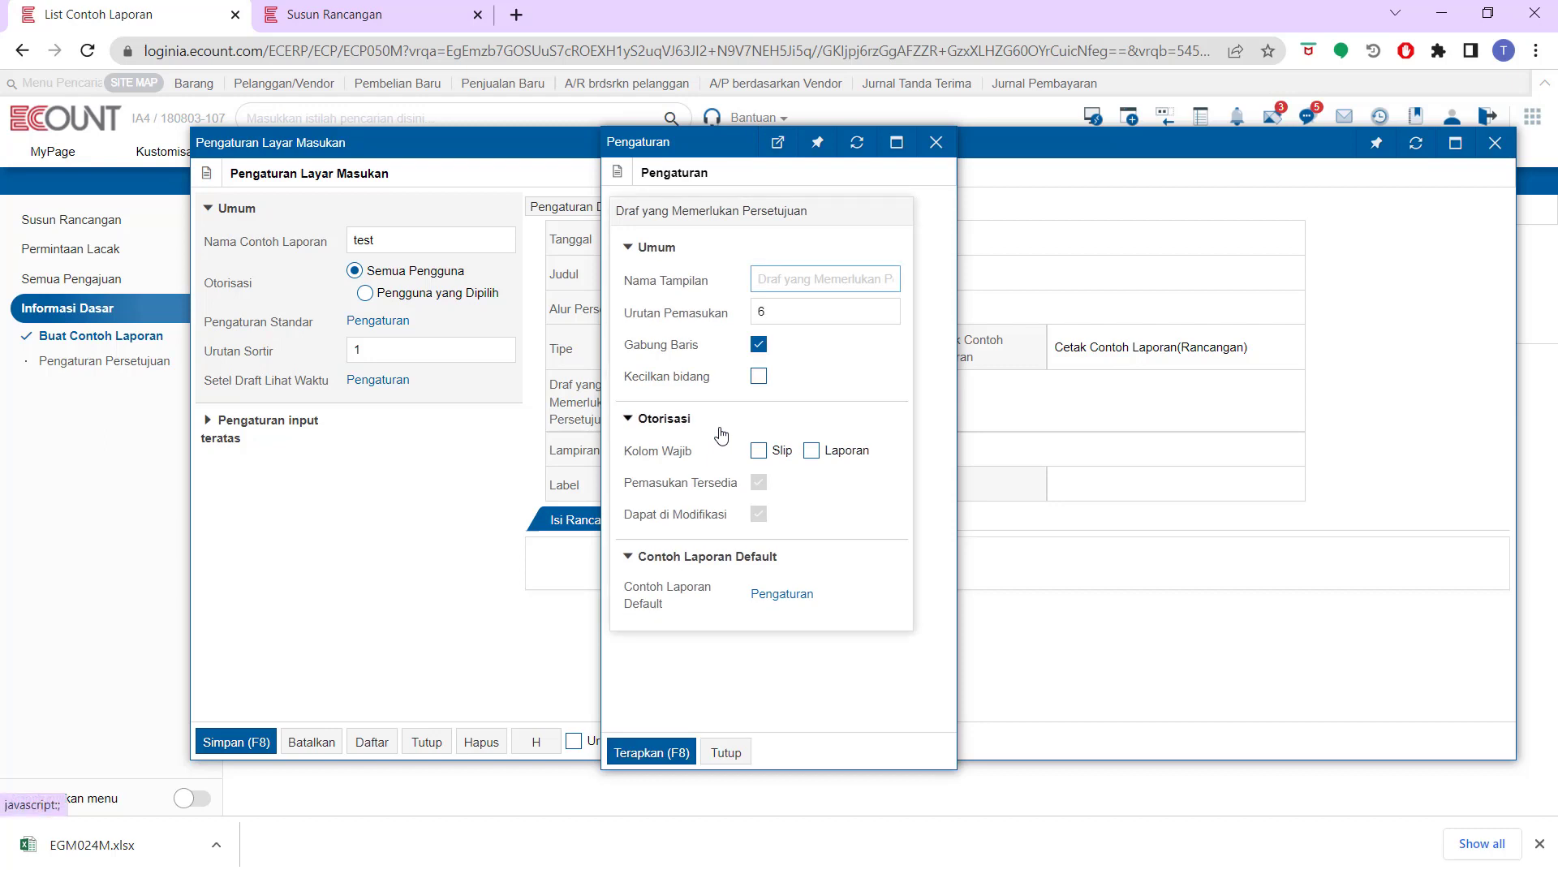
click(757, 452)
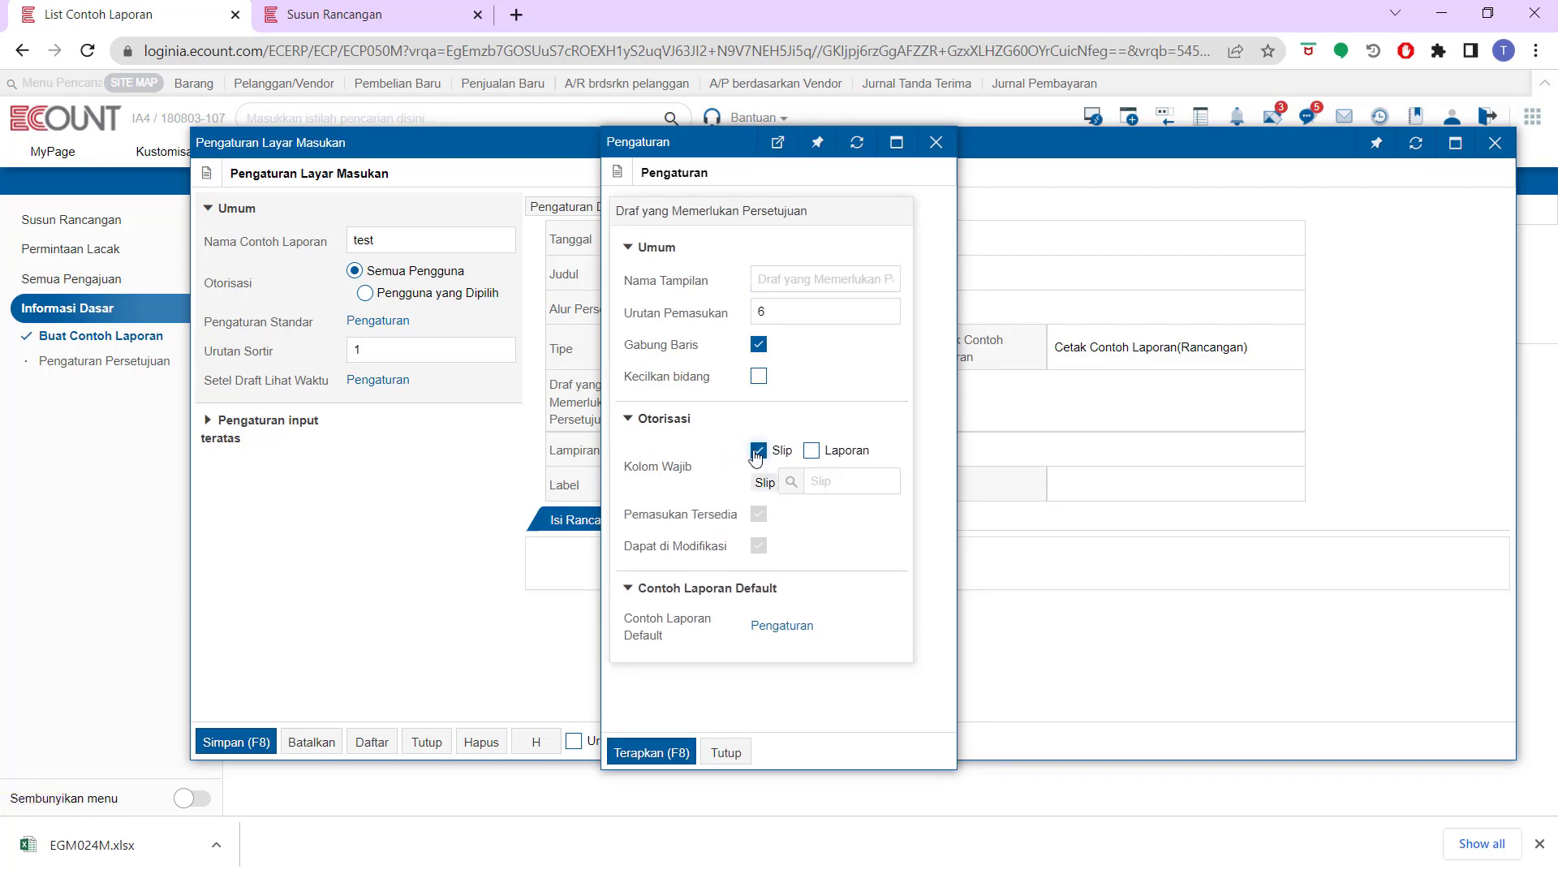
click(789, 481)
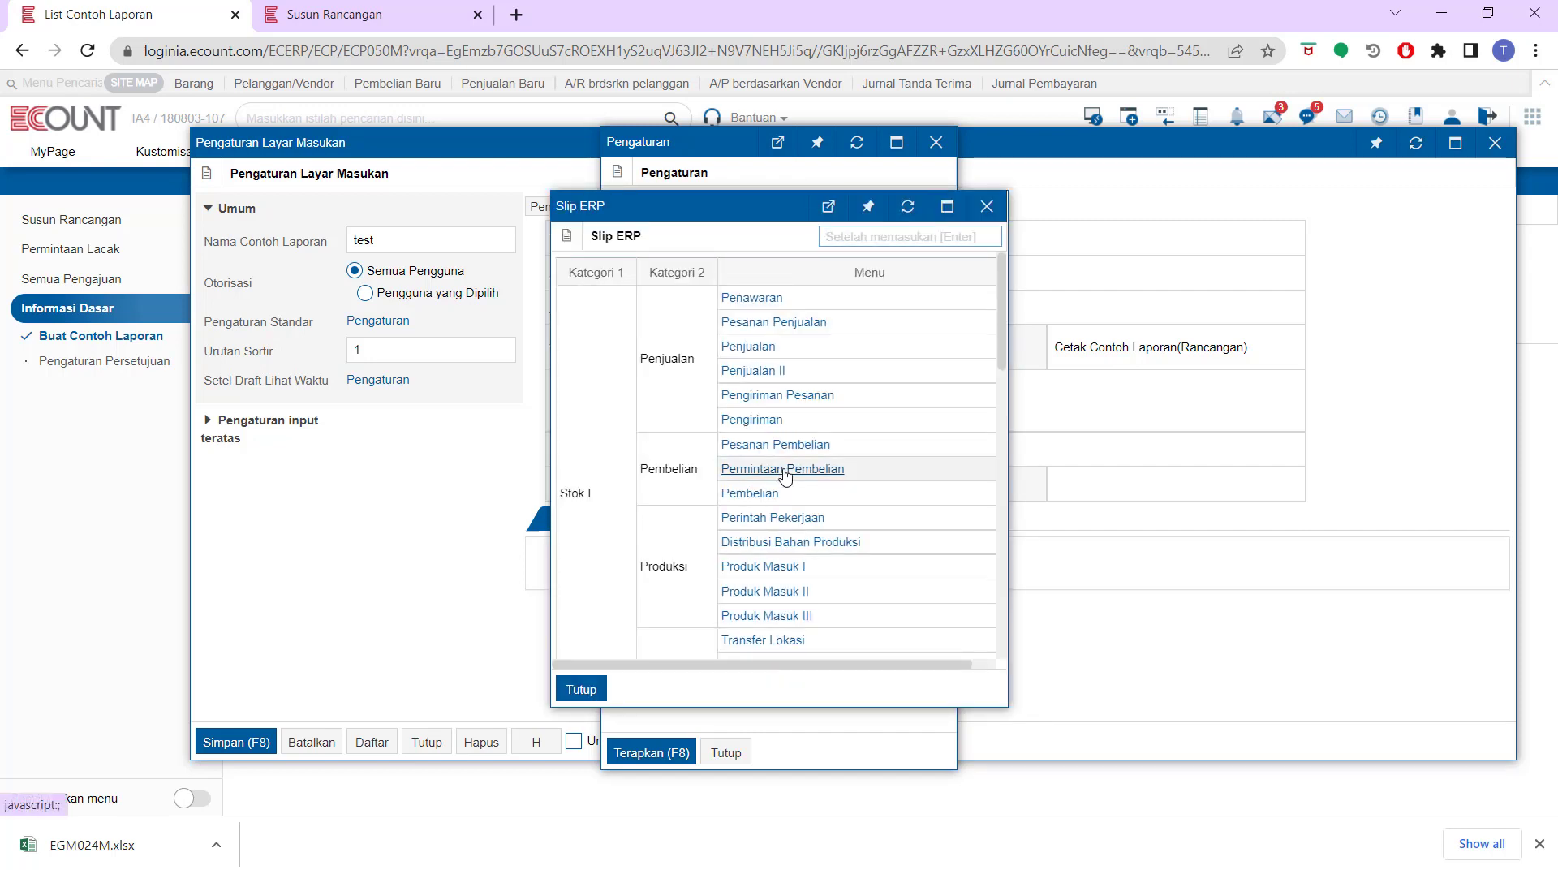
scroll(785, 479, down, 5)
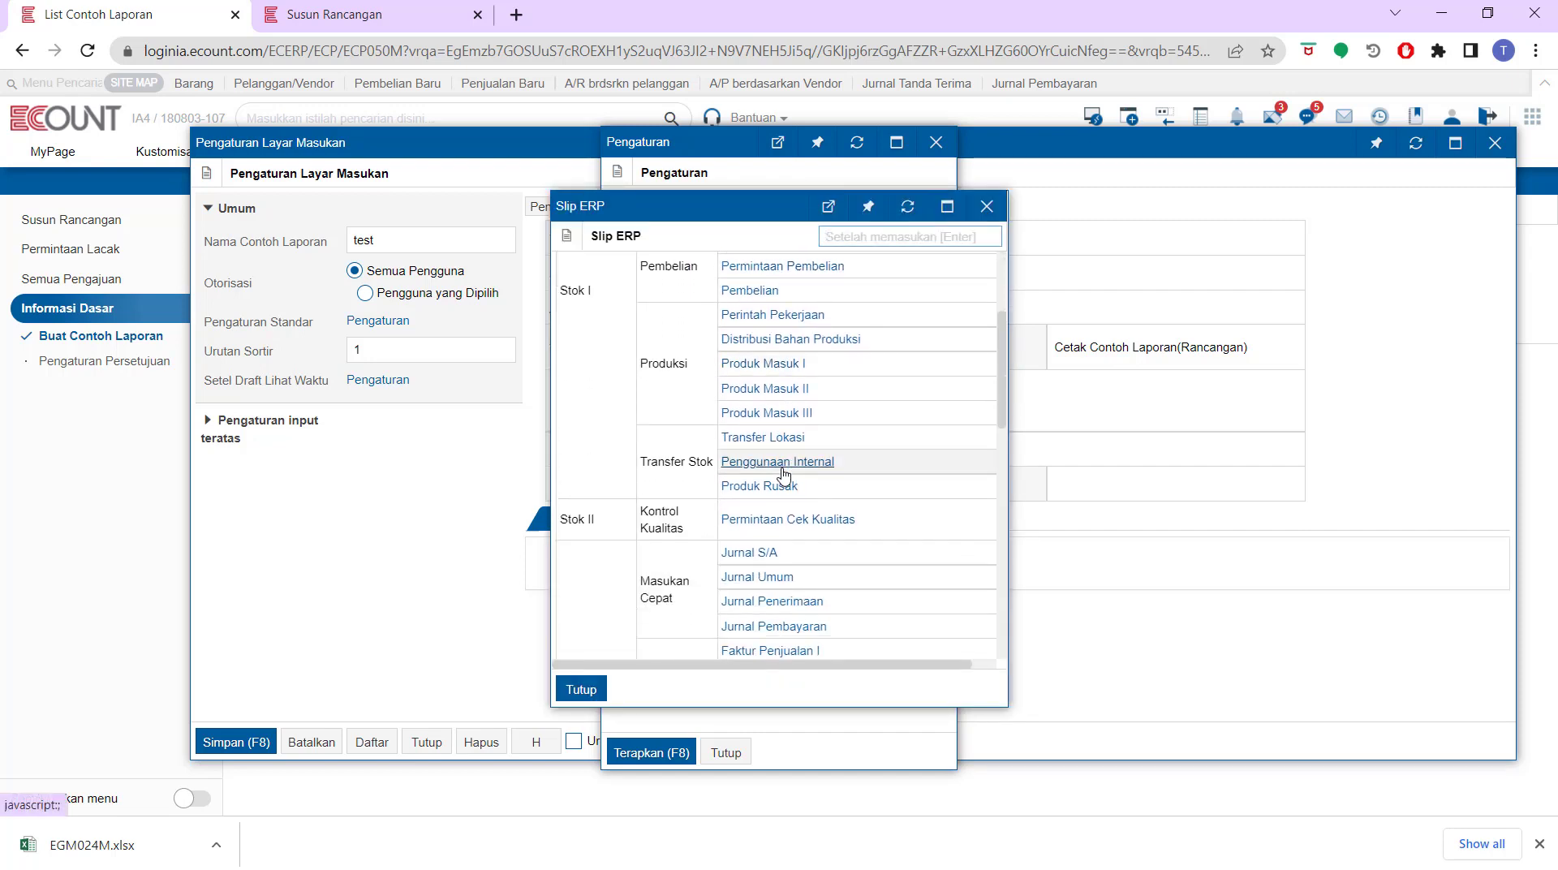
click(756, 626)
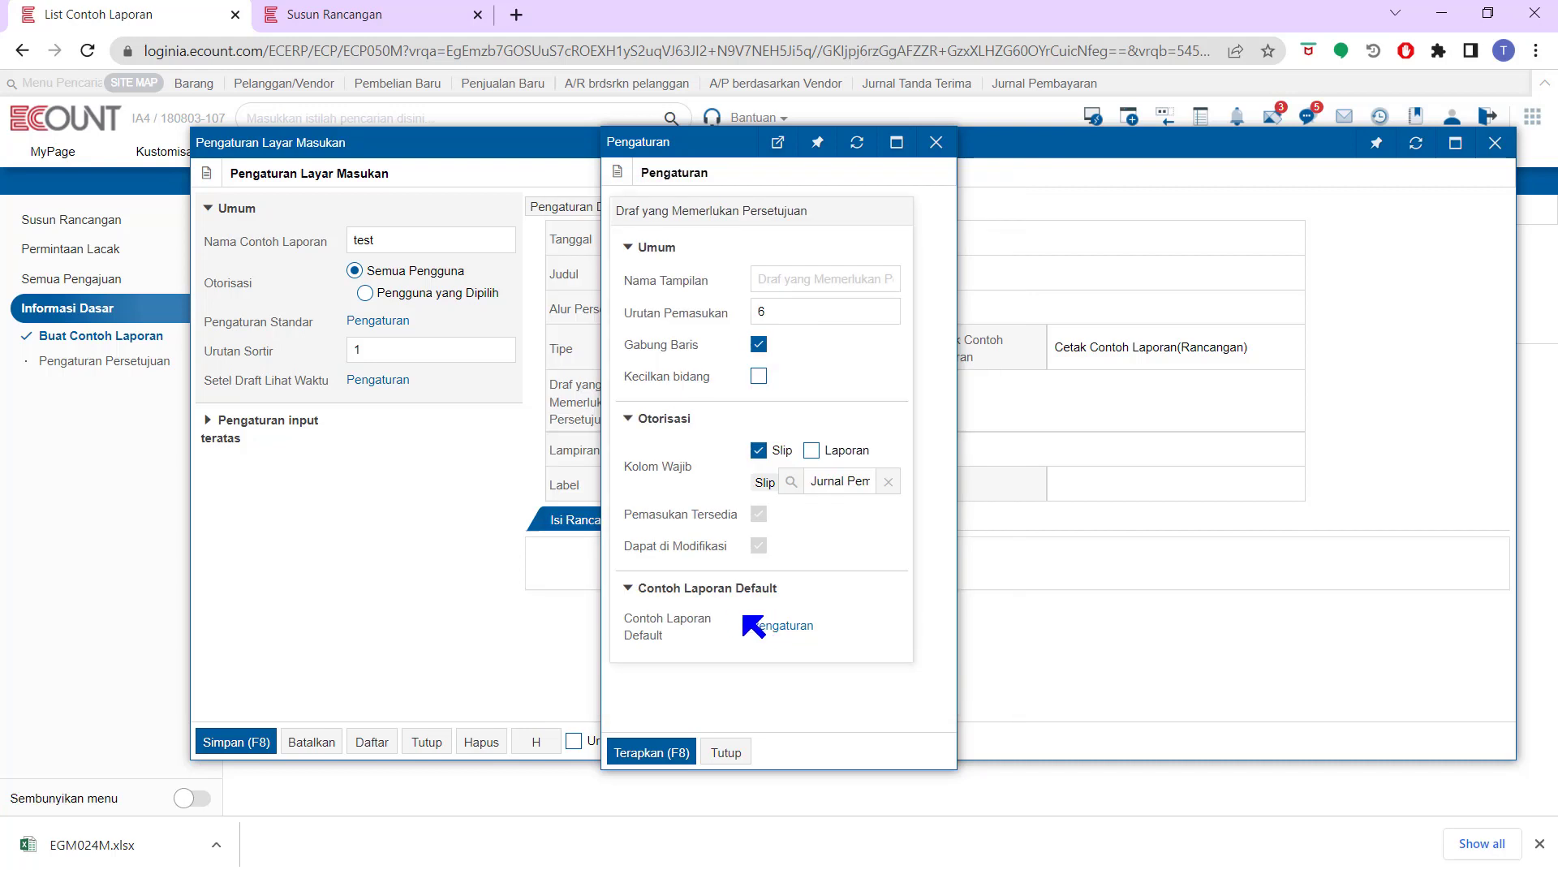
click(672, 755)
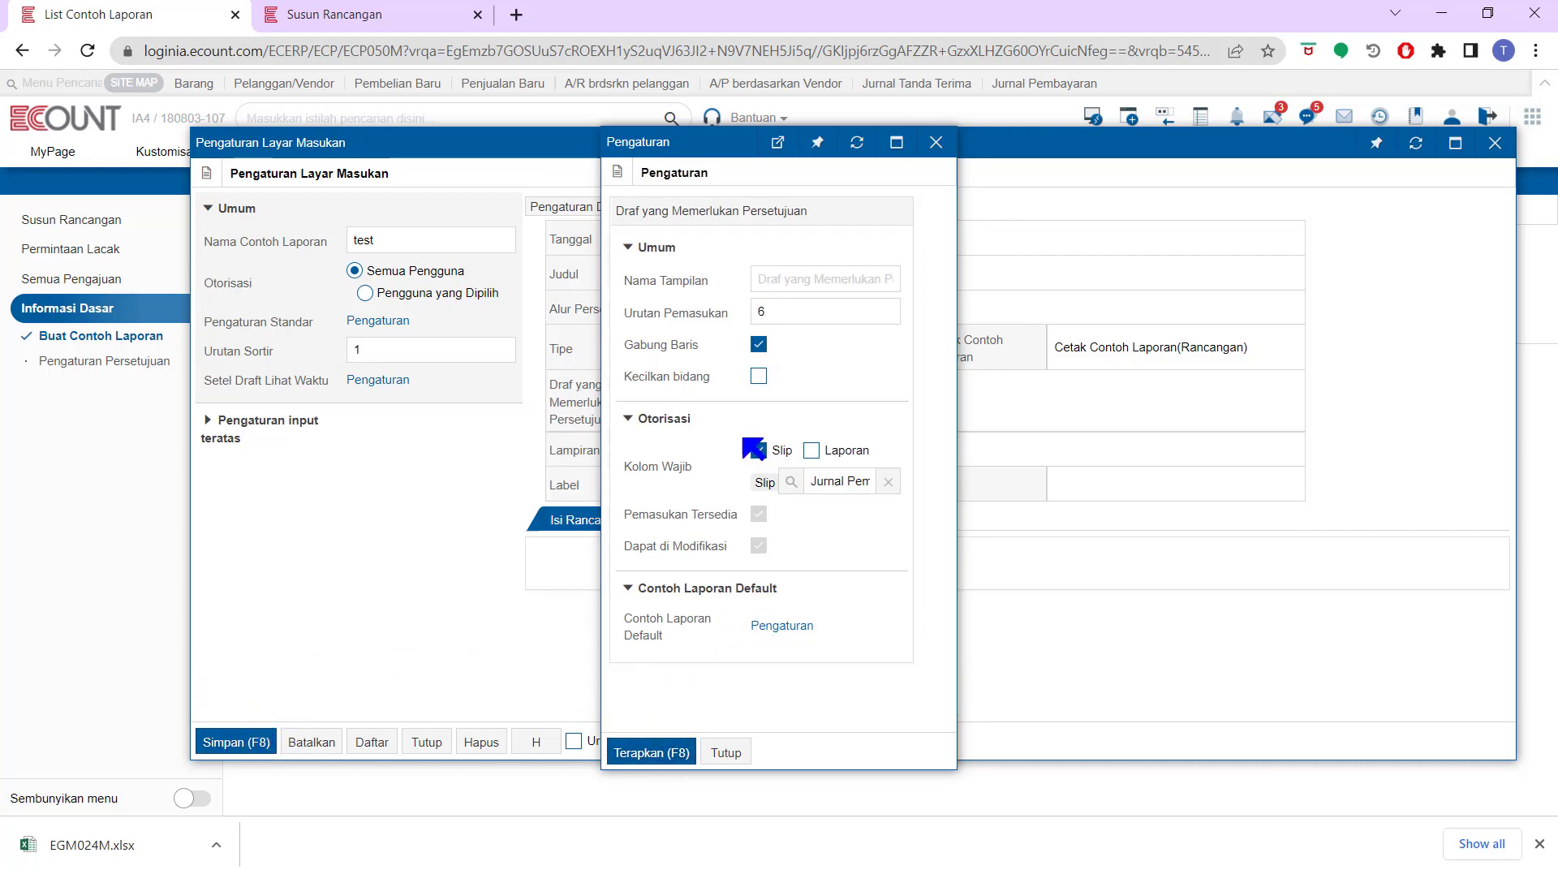
Open the Jurnal Pembayaran report template in the Susun Rancangan tab to compare, then return
click(386, 7)
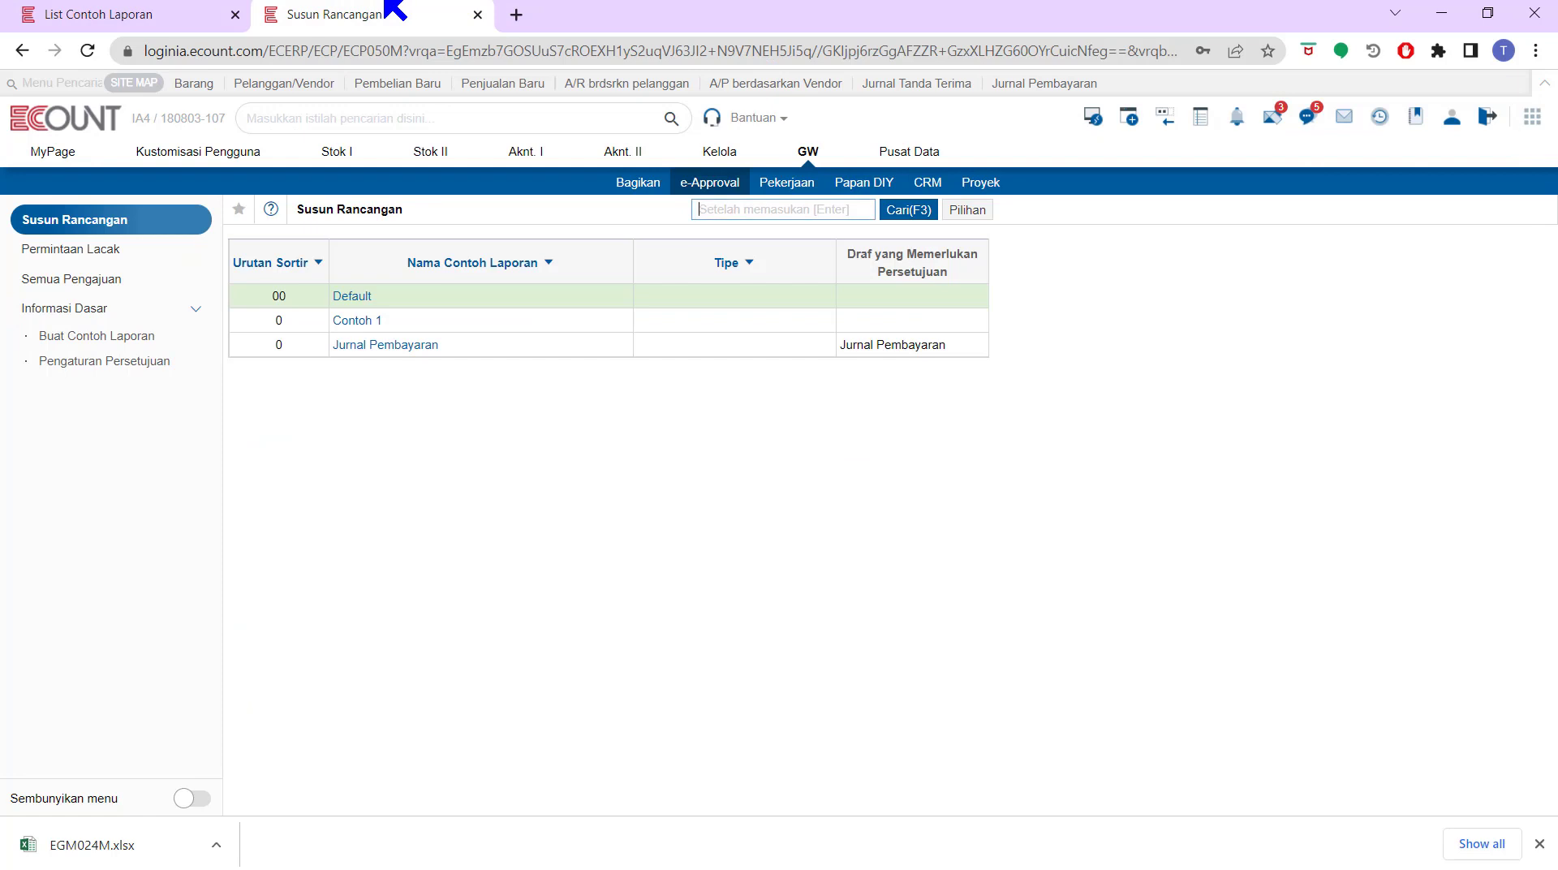
click(387, 345)
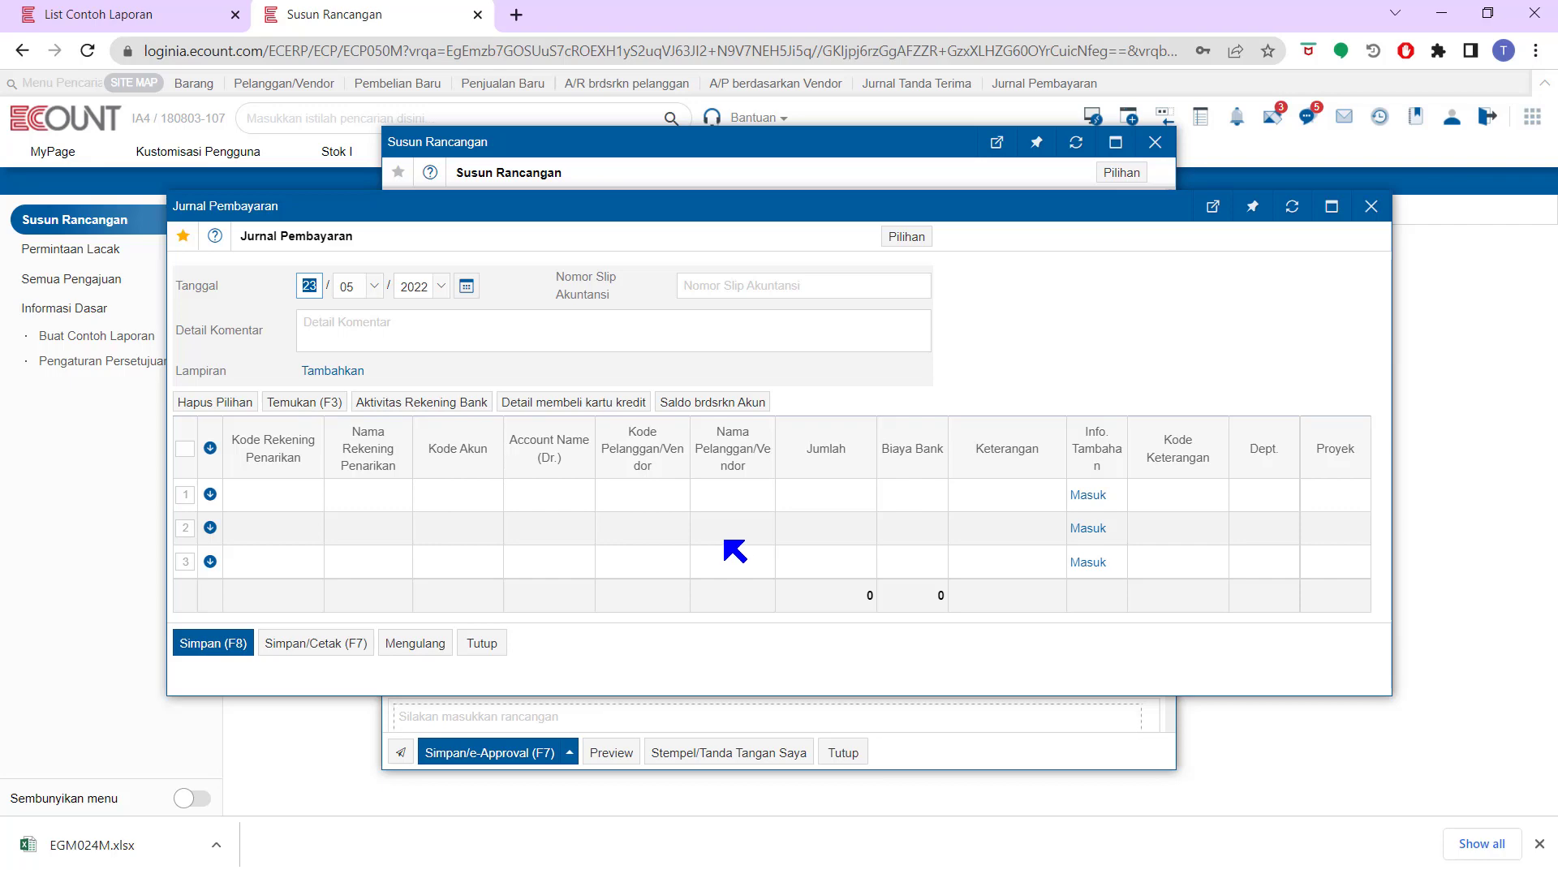
click(203, 25)
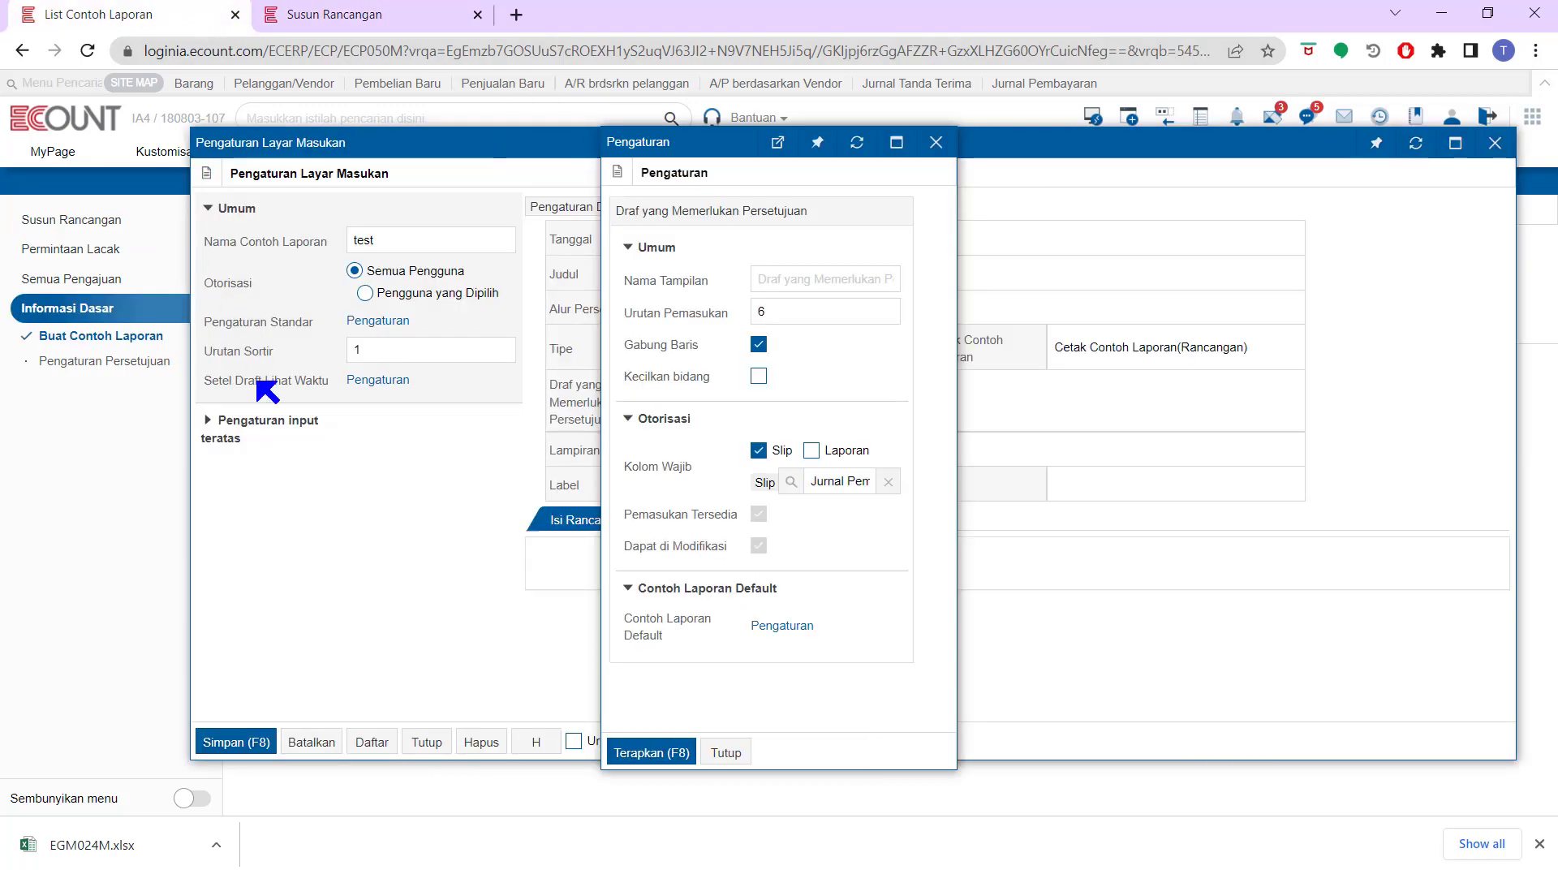
Make the Jurnal Pembayaran slip a mandatory column for the Draf yang Memerlukan Persetujuan field and apply
click(936, 142)
mouse_move(710, 326)
mouse_move(609, 406)
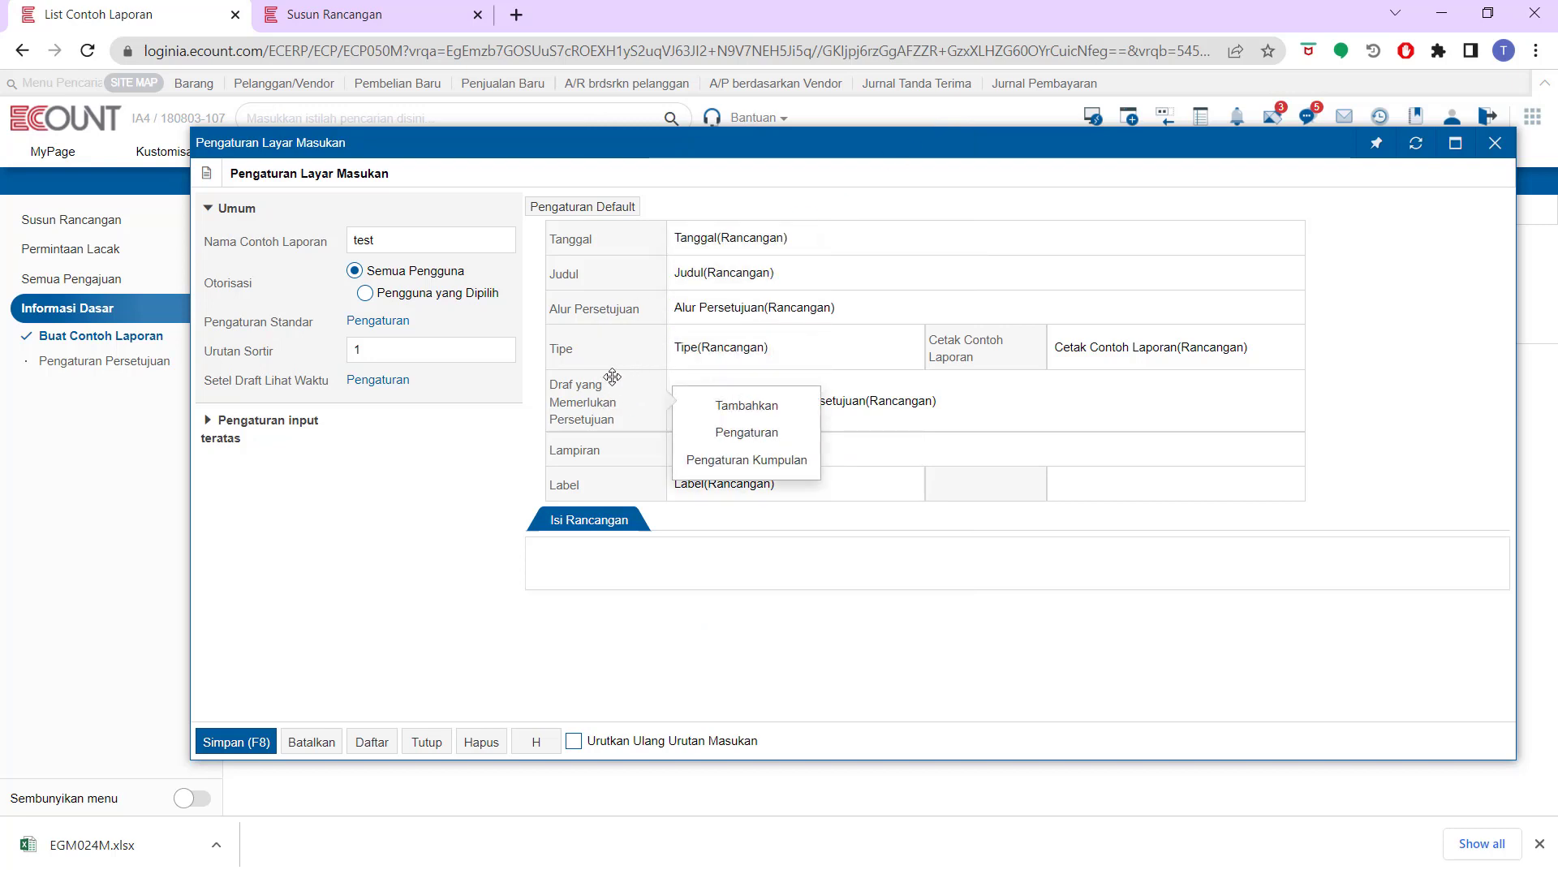
click(695, 432)
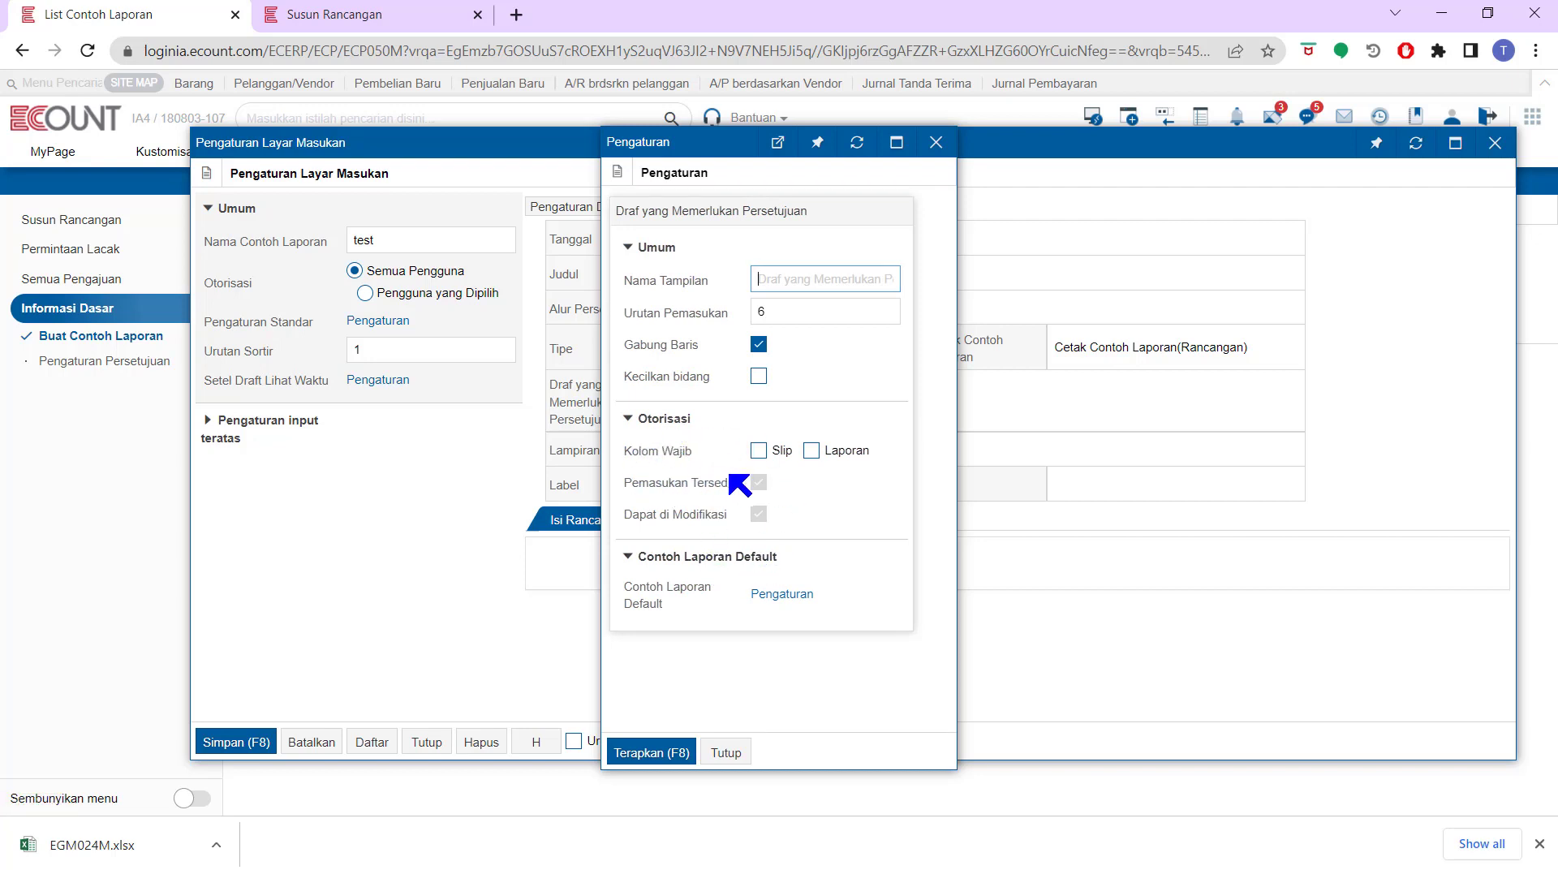
click(758, 452)
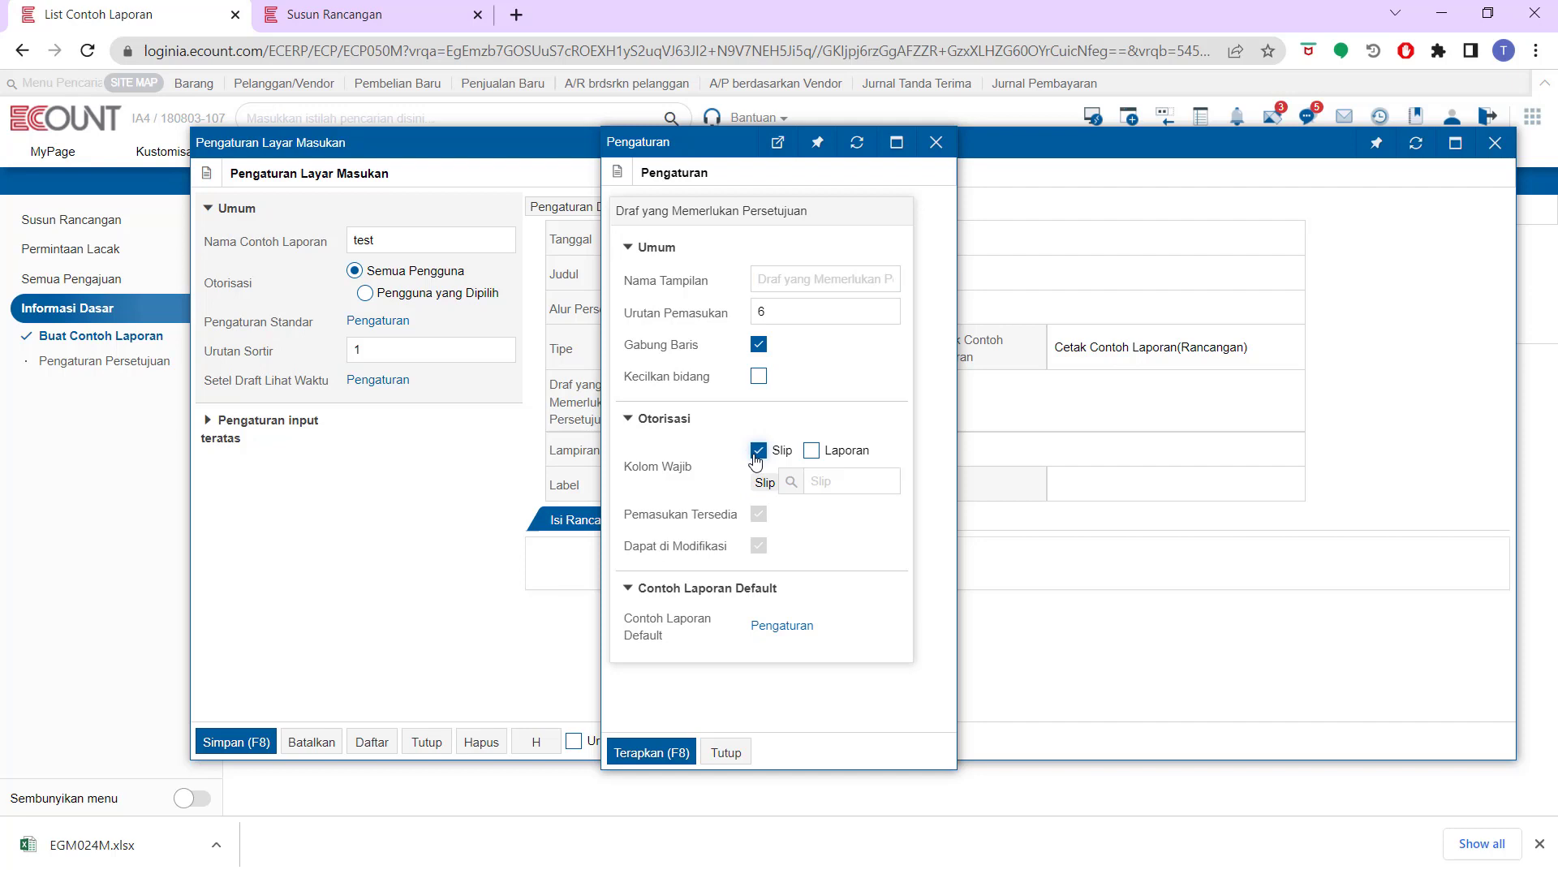
click(791, 484)
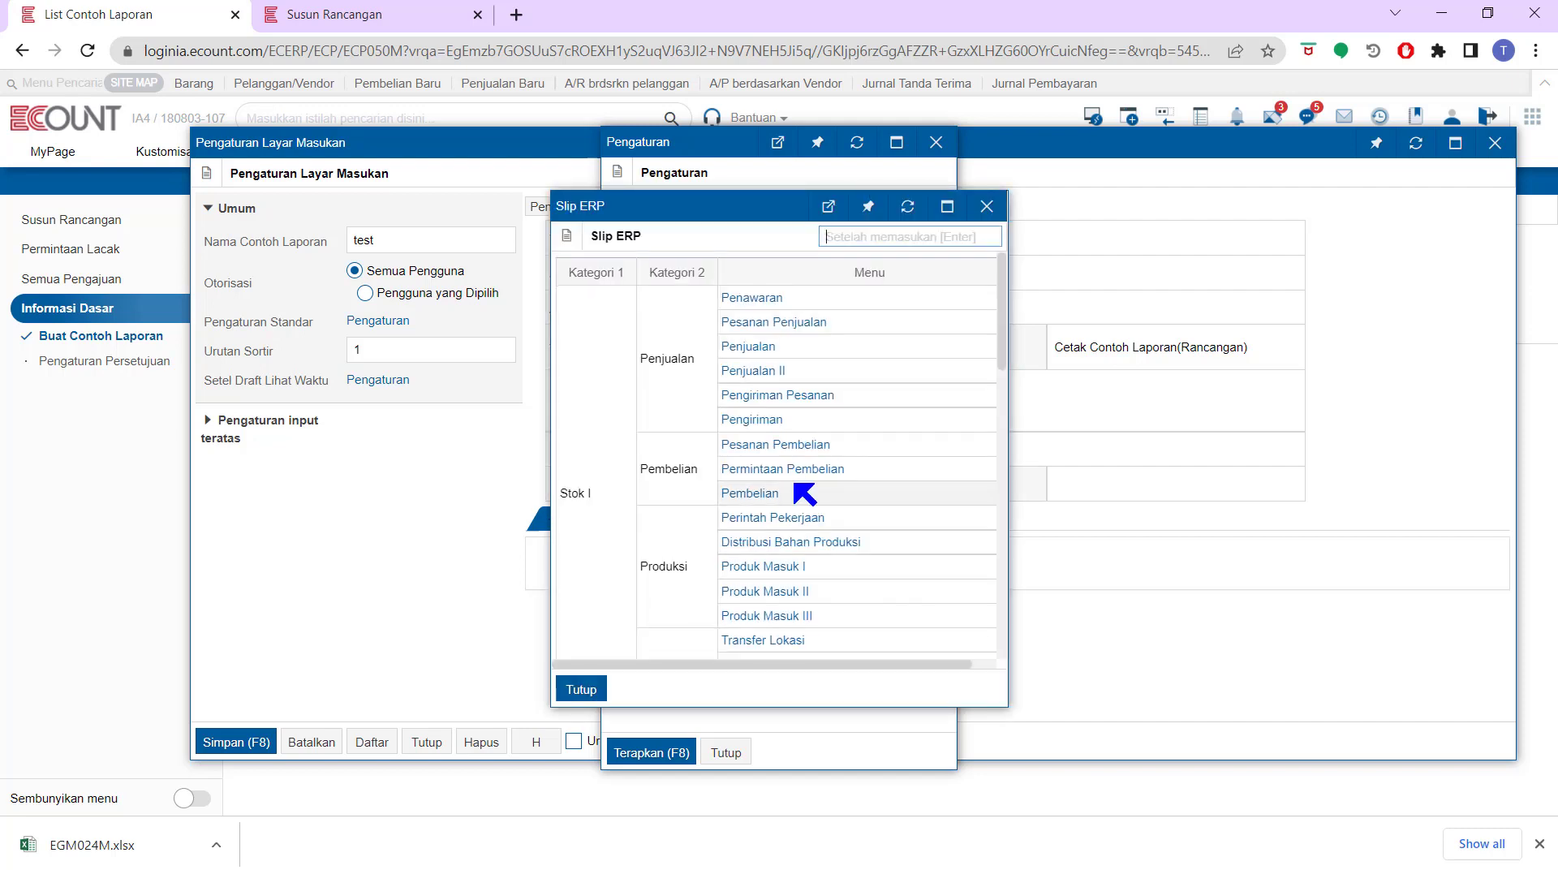
scroll(796, 484, down, 3)
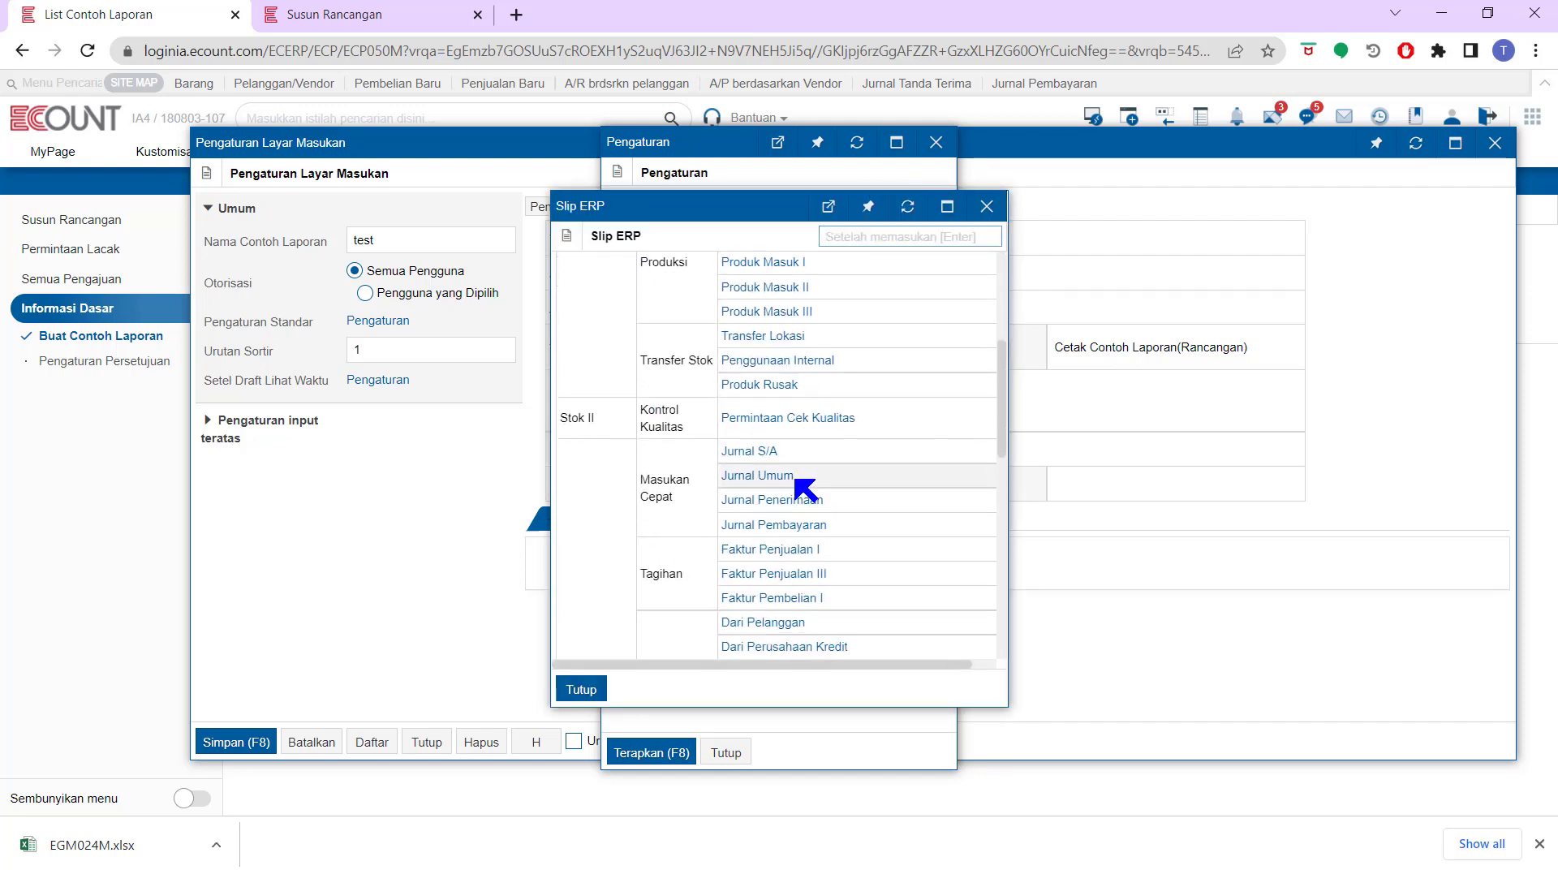
click(785, 498)
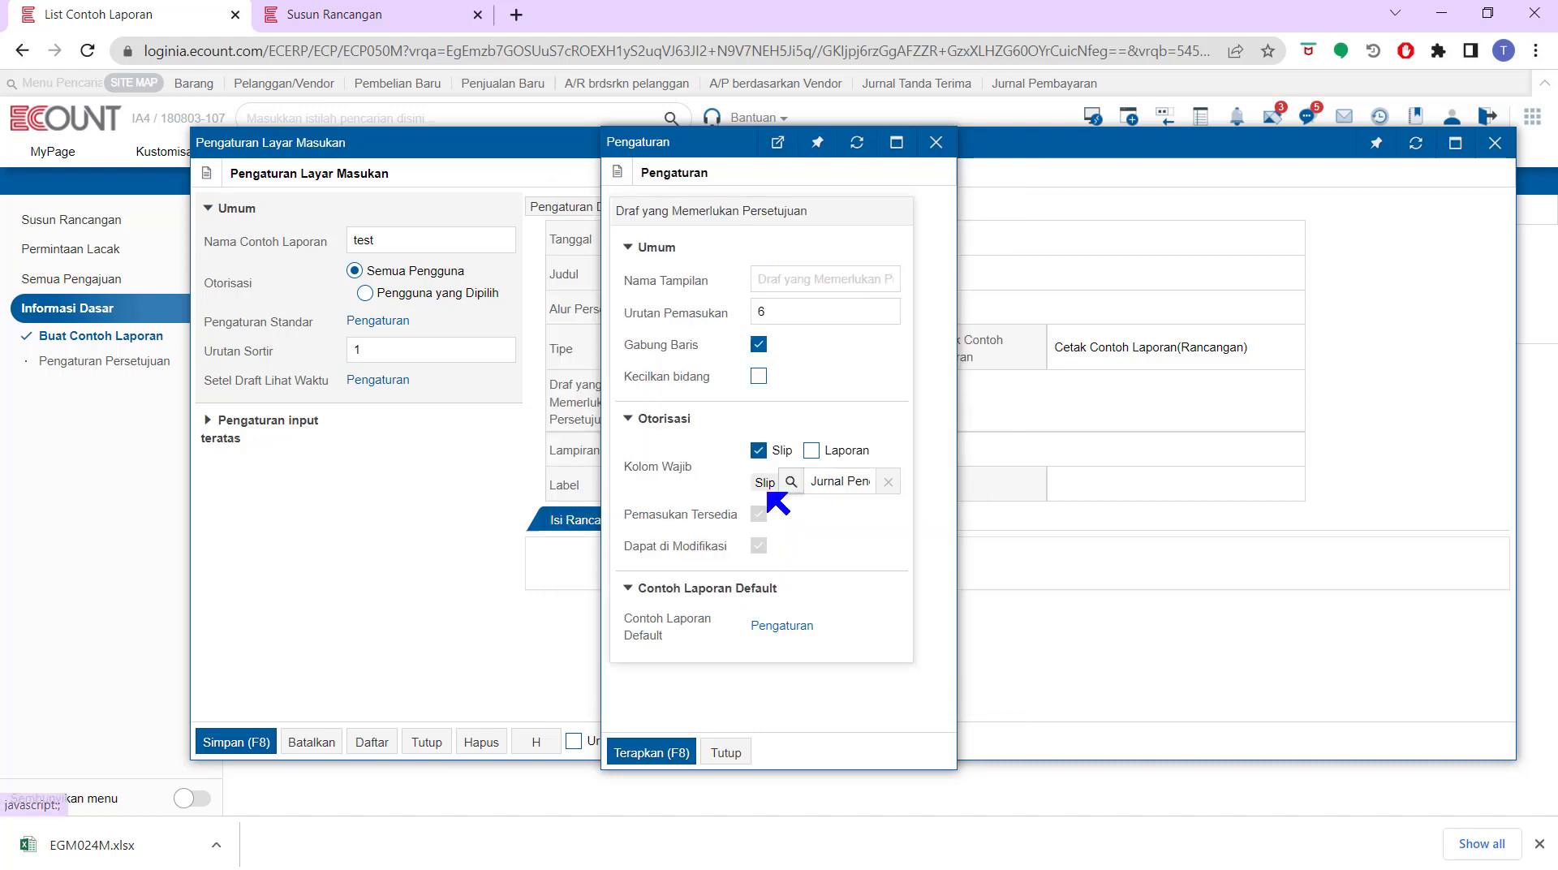
click(673, 745)
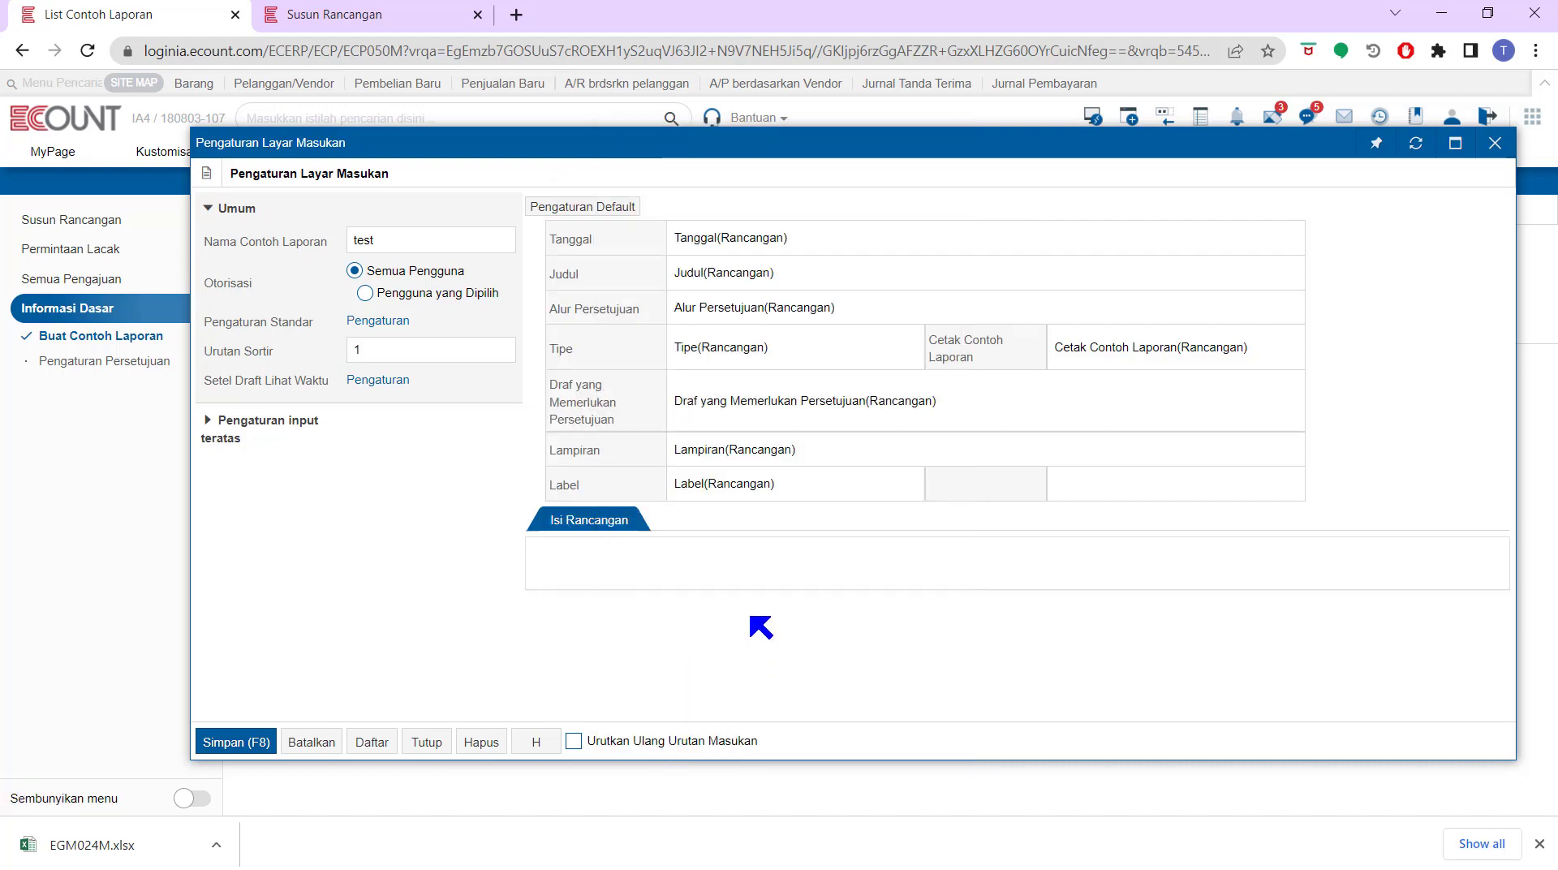
Open the draft content settings and insert a two-by-two table into the content area
mouse_move(913, 560)
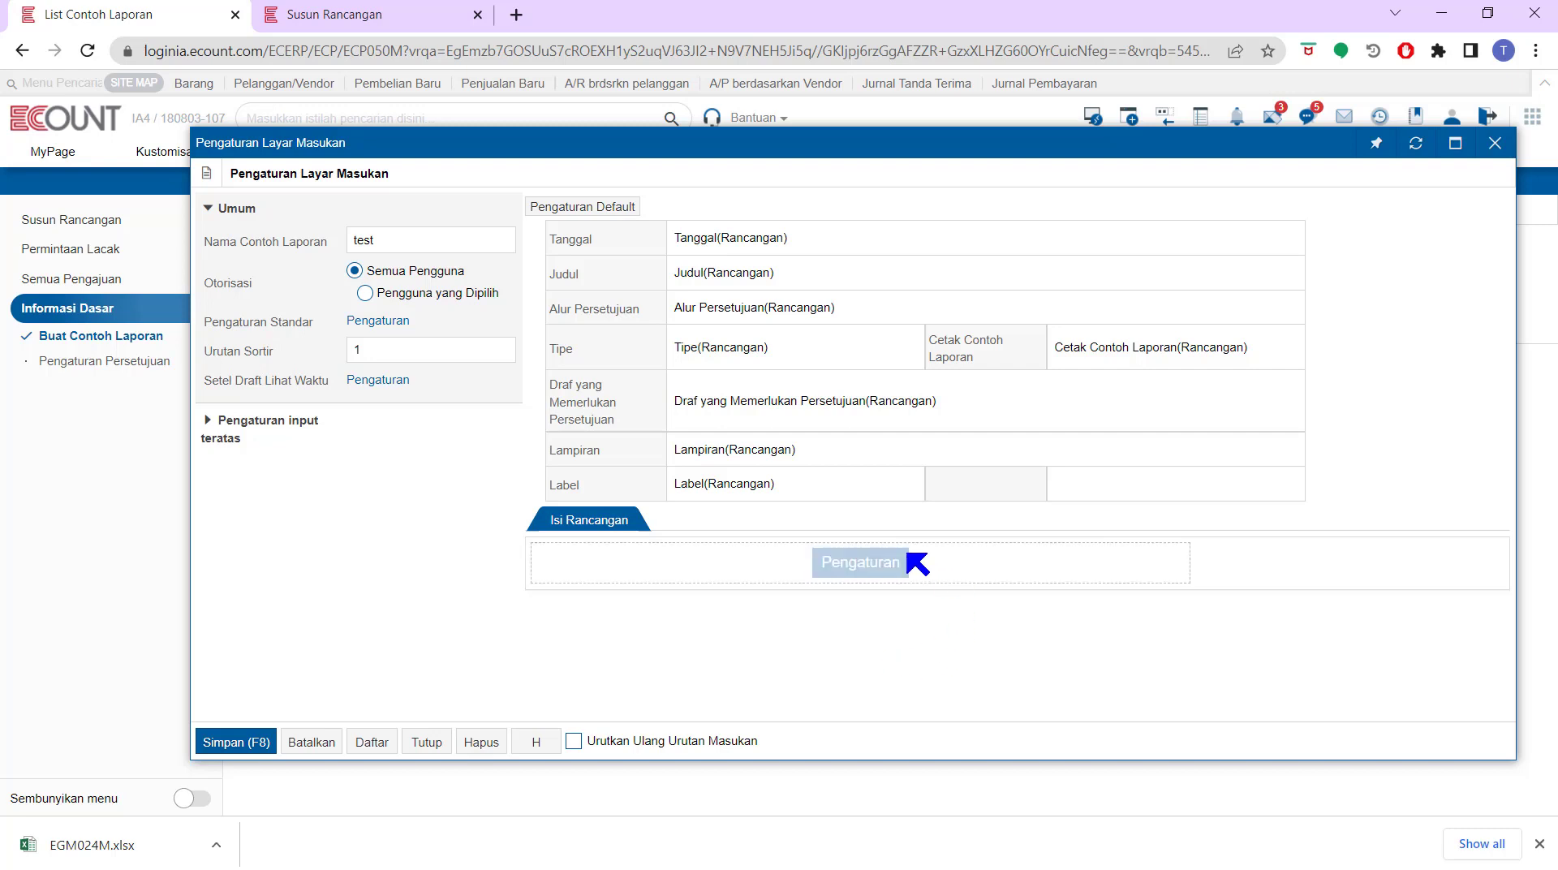
click(893, 567)
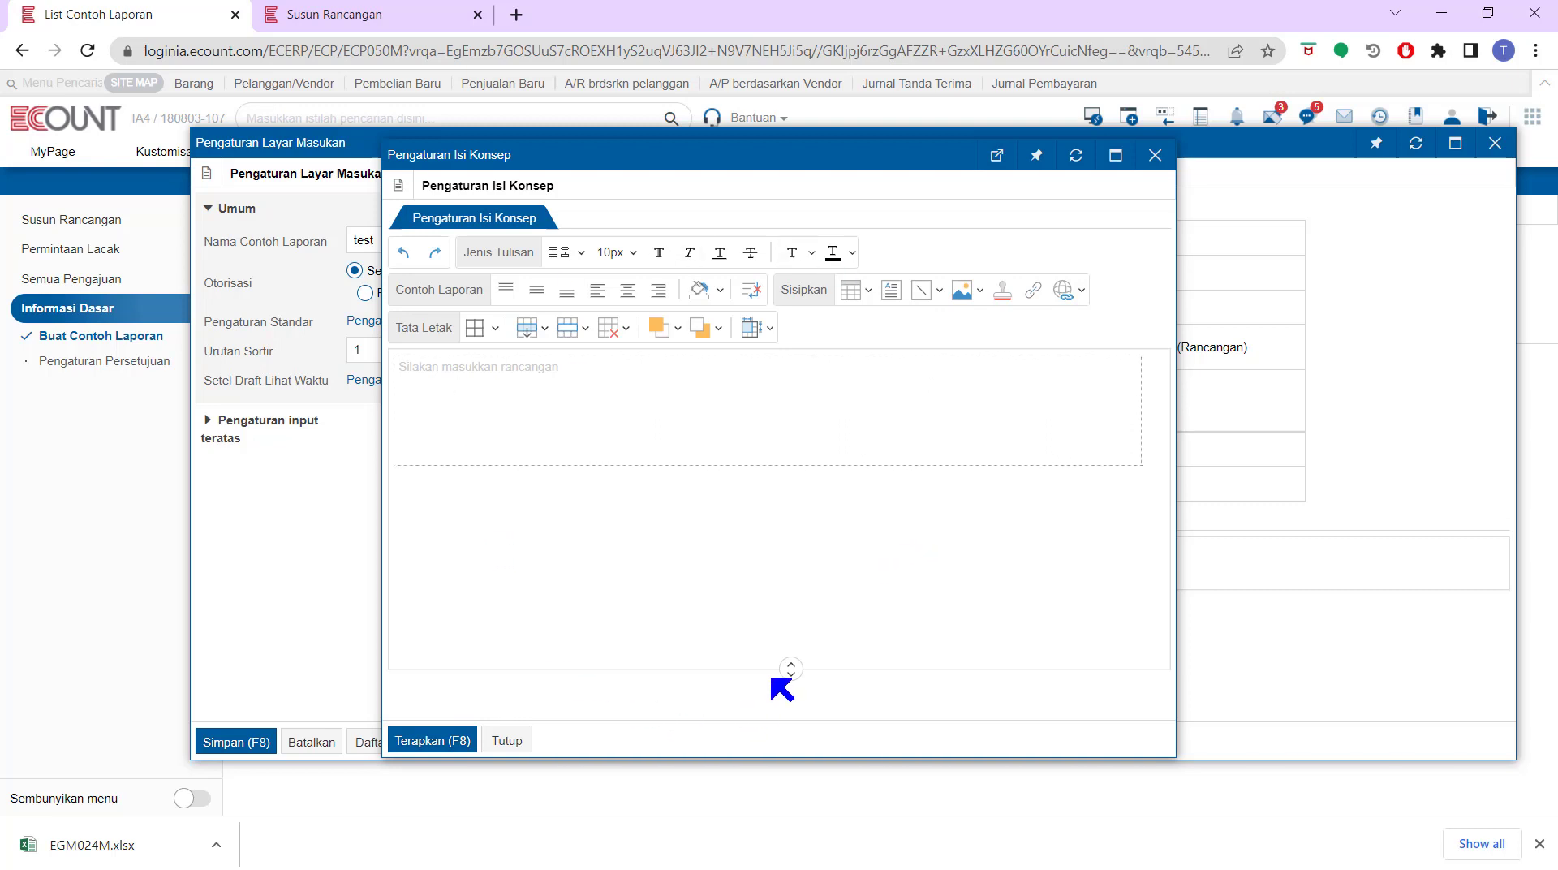
click(869, 296)
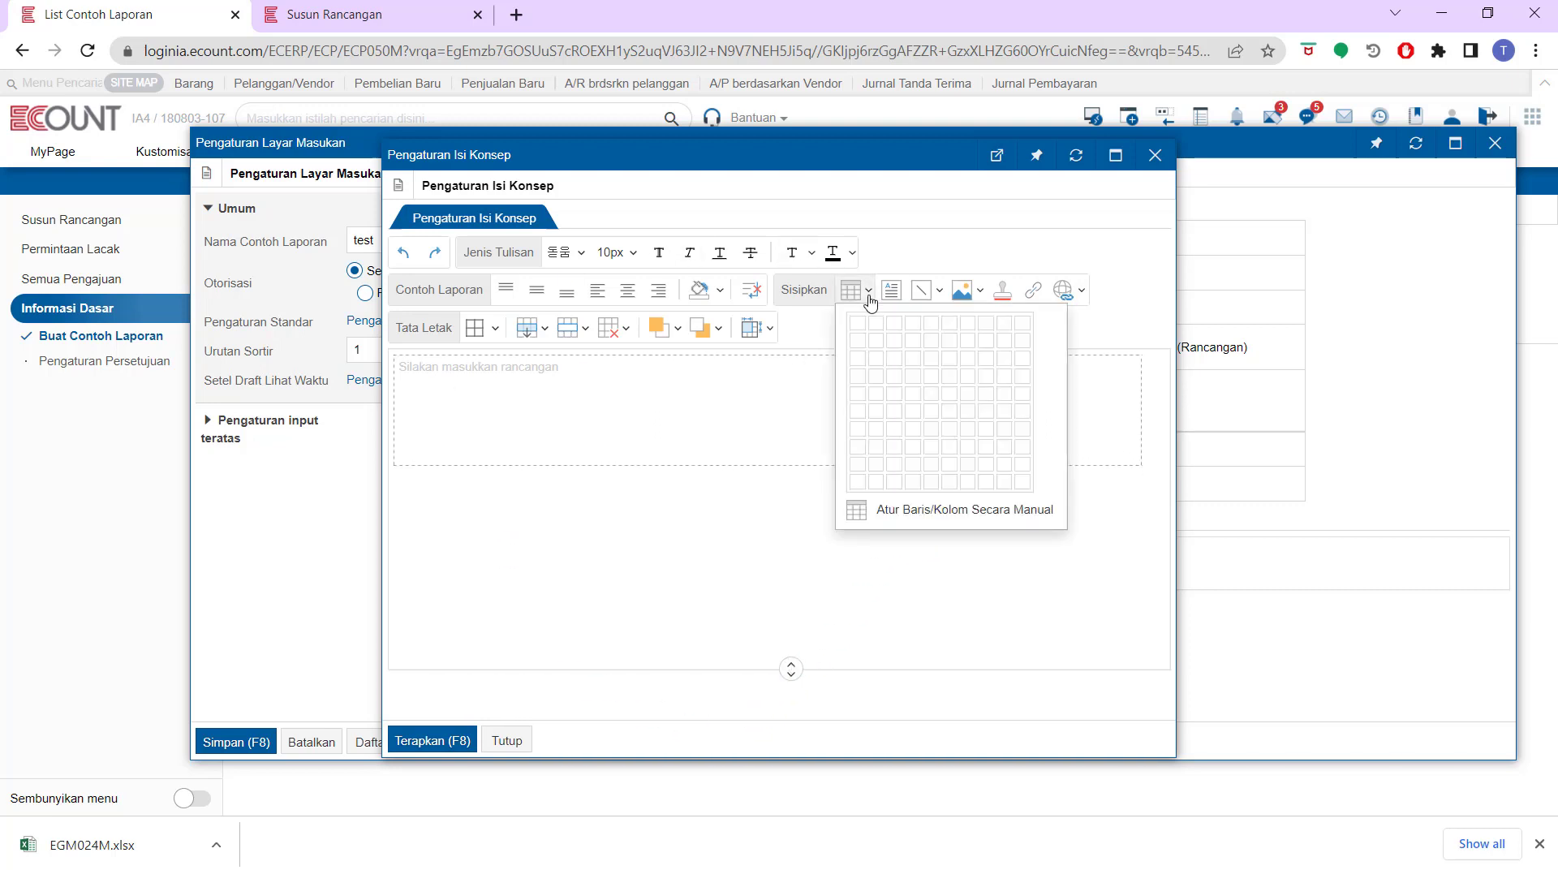
click(886, 337)
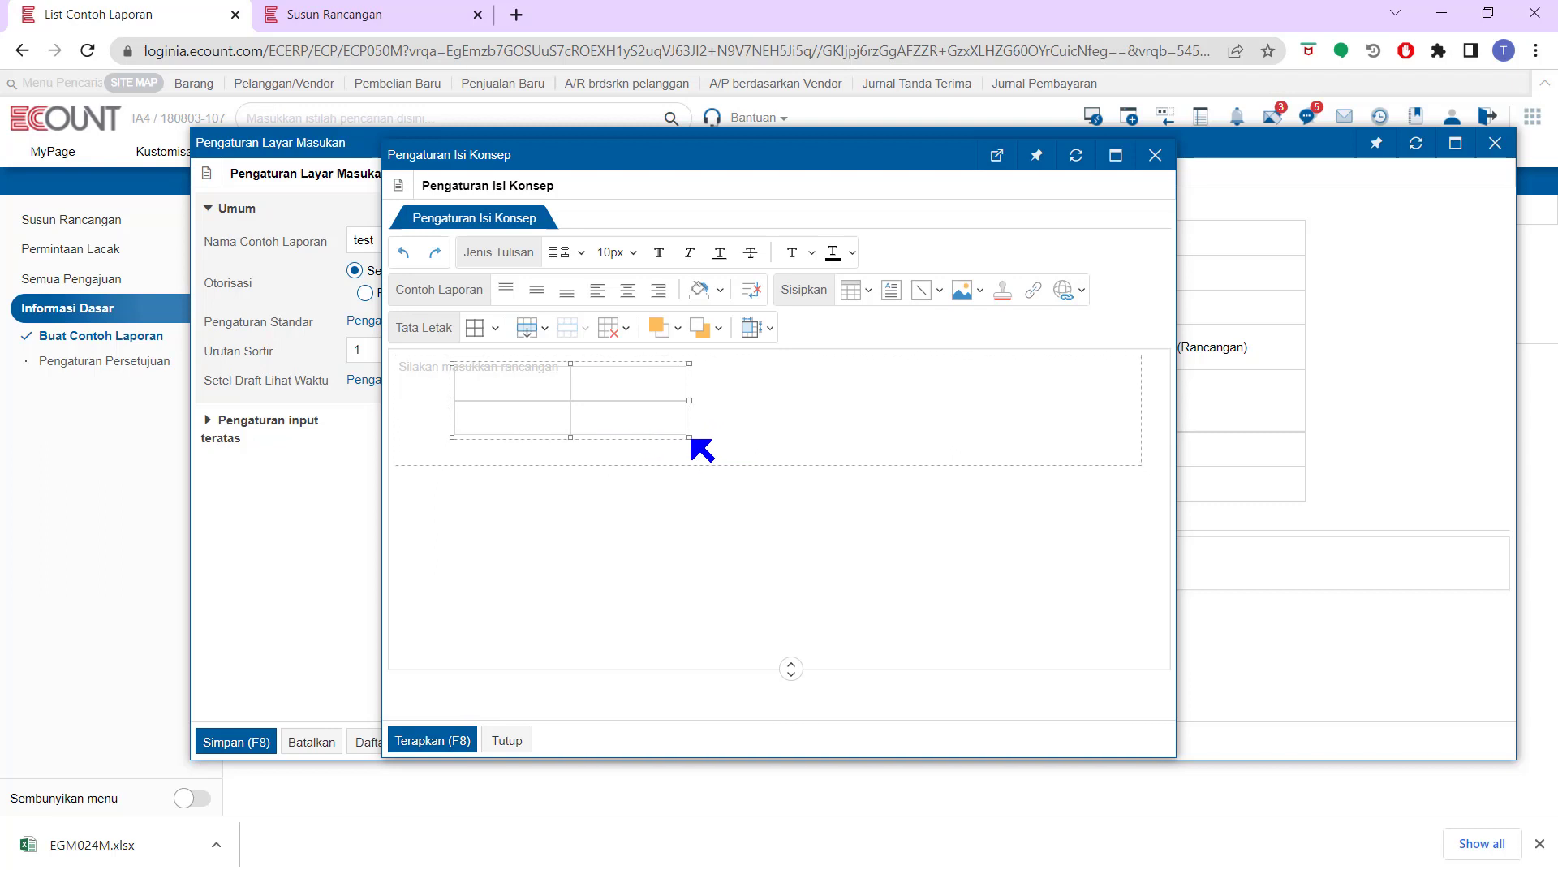
Add the Logo and Tanggal fields into the table's first cell
right_click(530, 384)
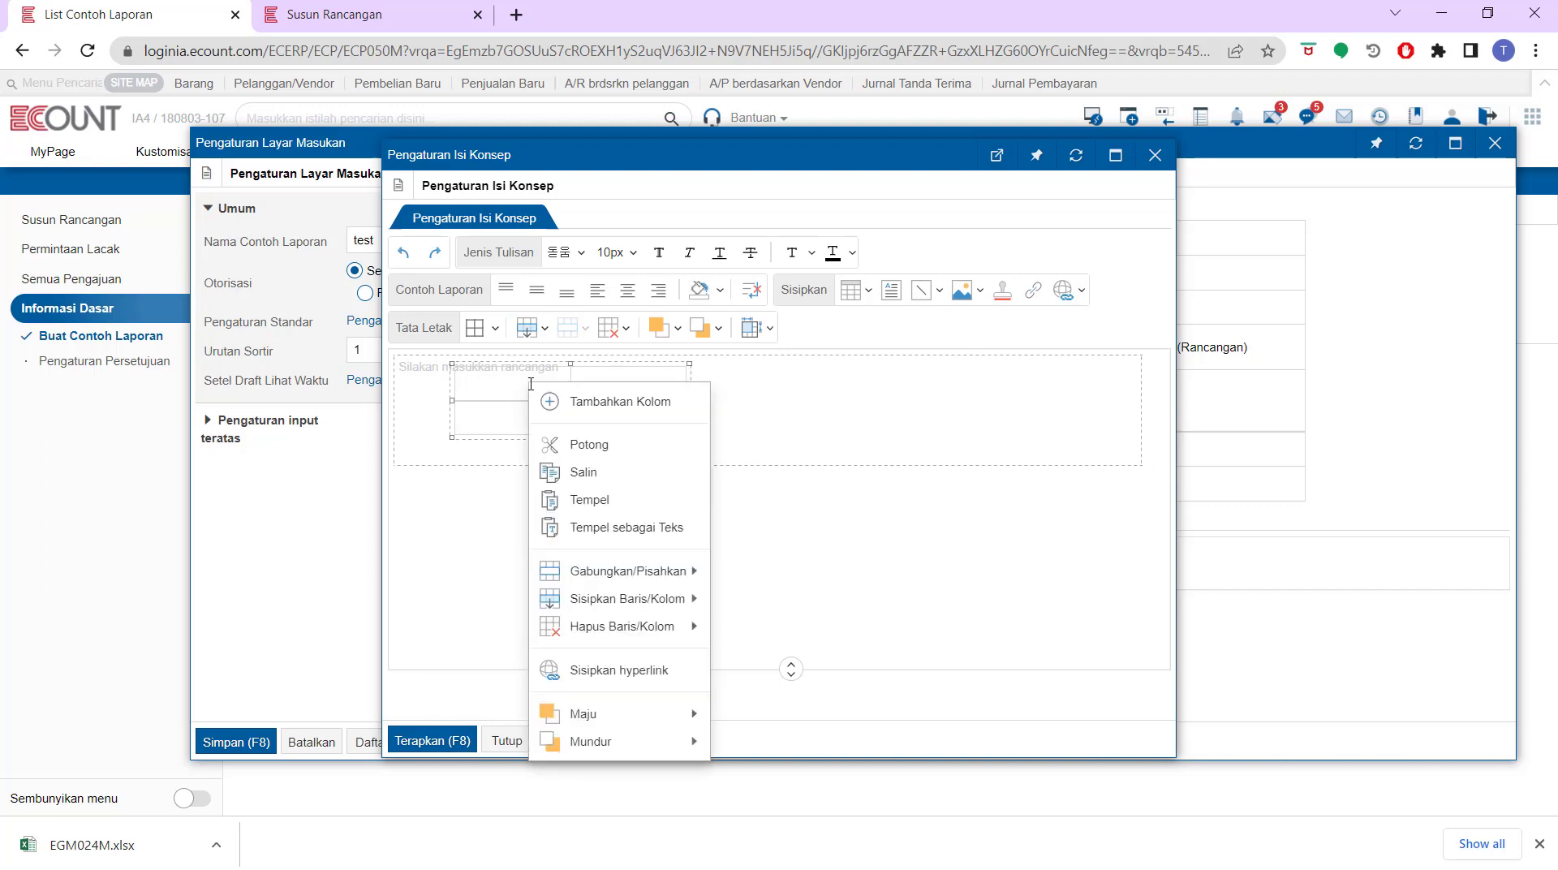
click(568, 400)
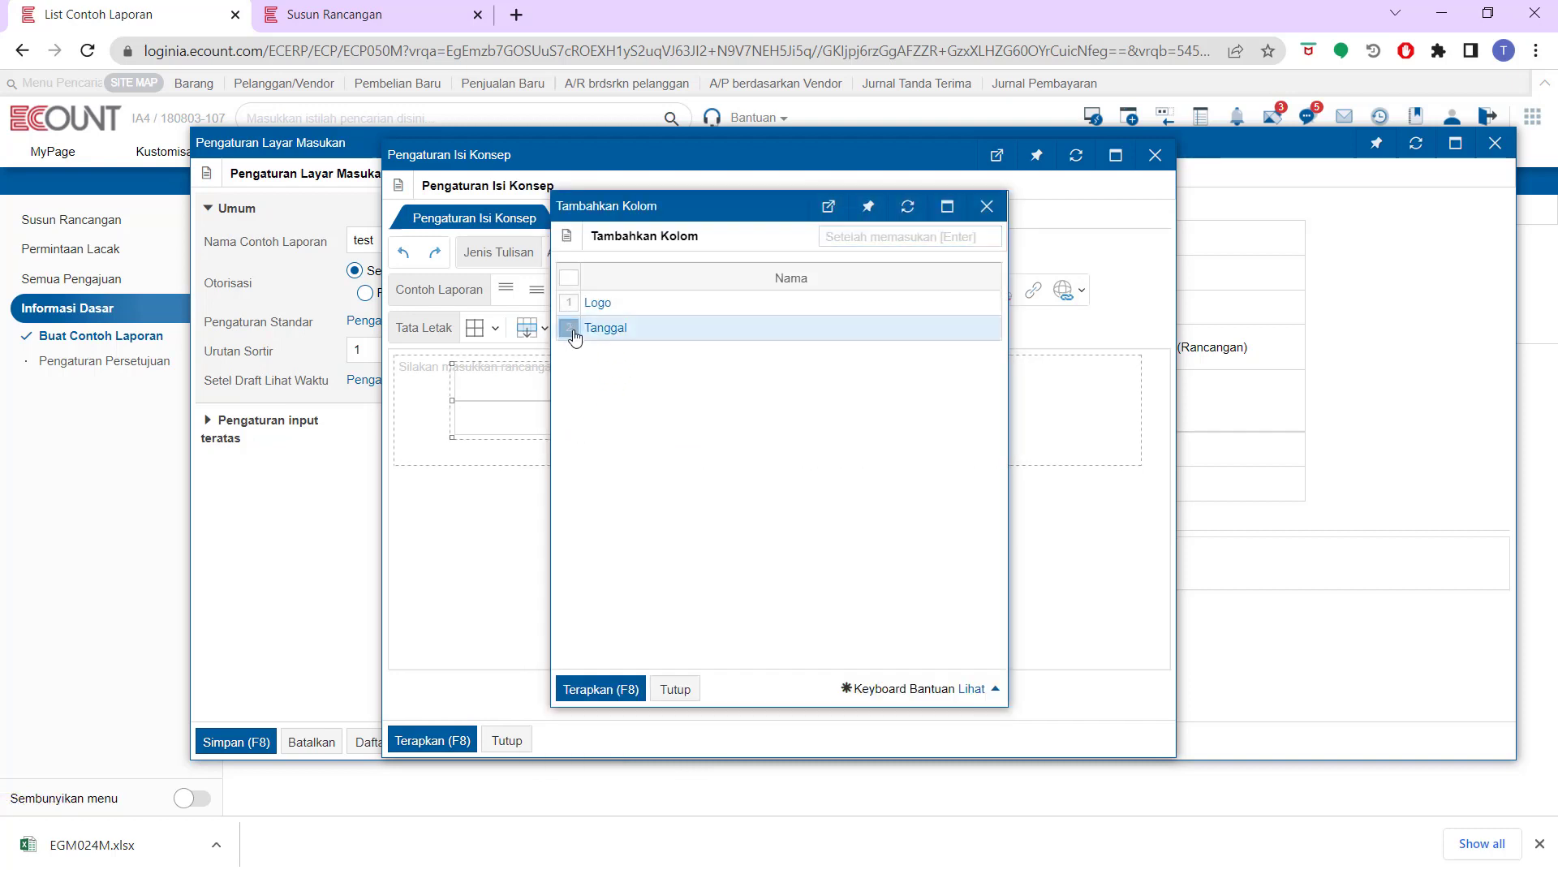
click(570, 328)
click(568, 278)
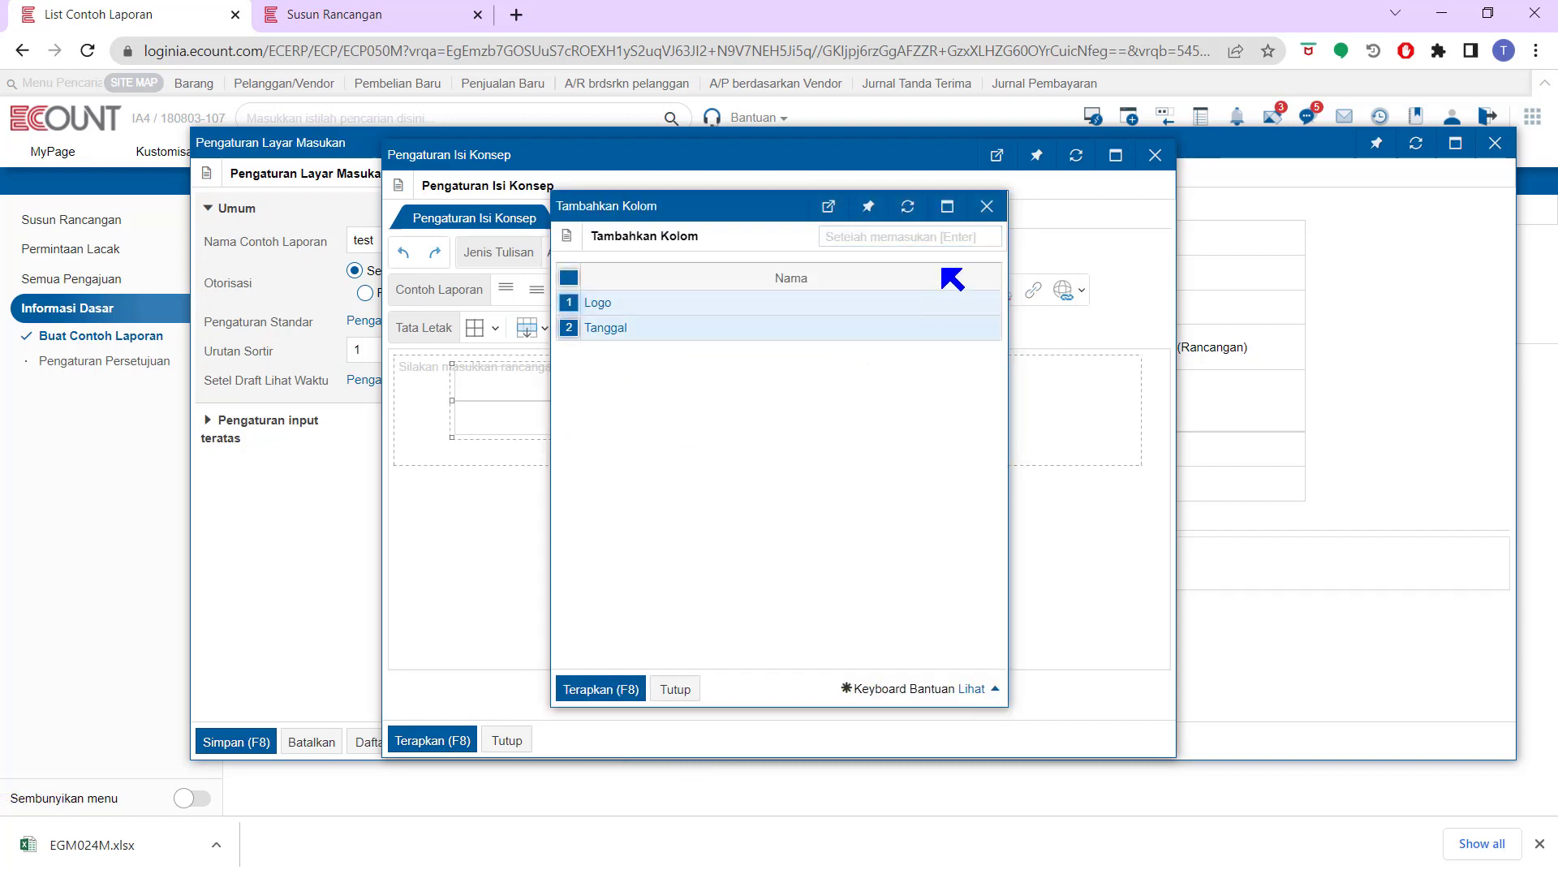
click(602, 689)
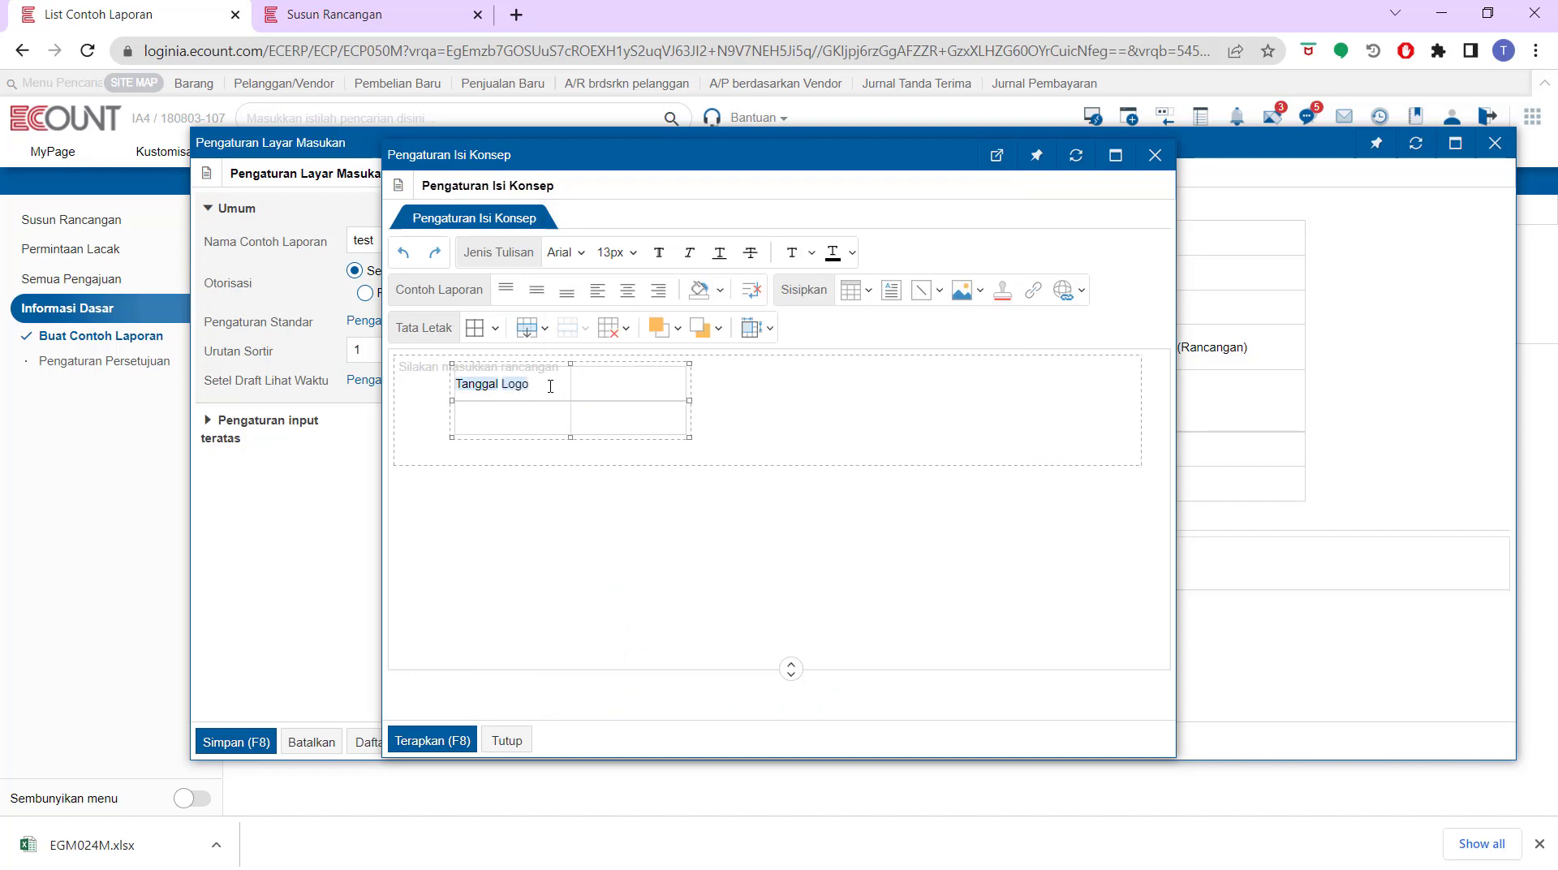